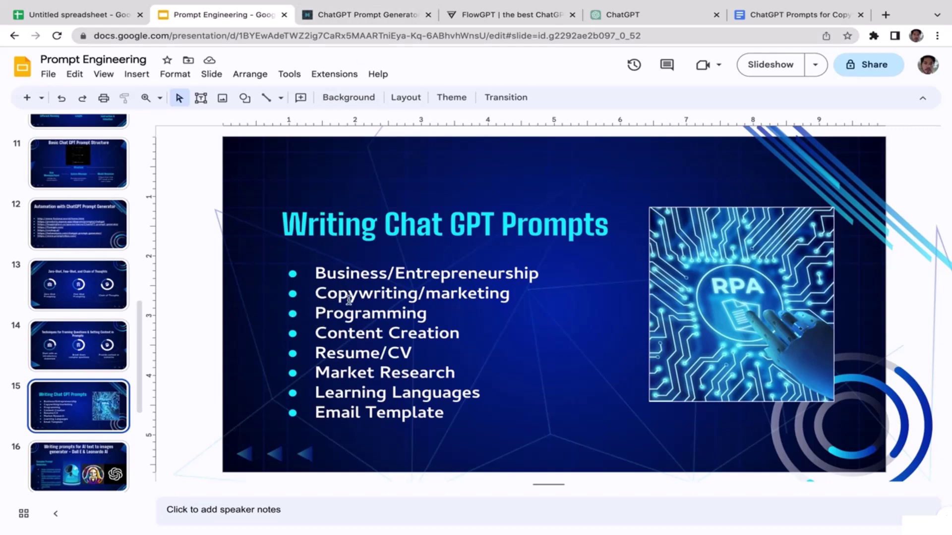
# Switch to the ChatGPT Prompt Generator page and set the marketing copy's main topic to "Chocolate bar".
pyautogui.click(355, 21)
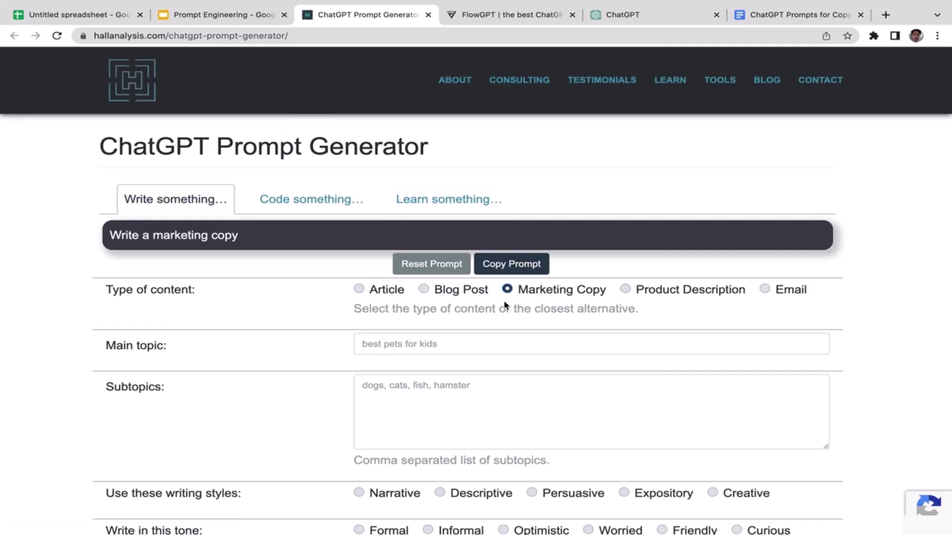
pyautogui.click(422, 346)
pyautogui.click(436, 326)
pyautogui.scroll(-1, 436, 326)
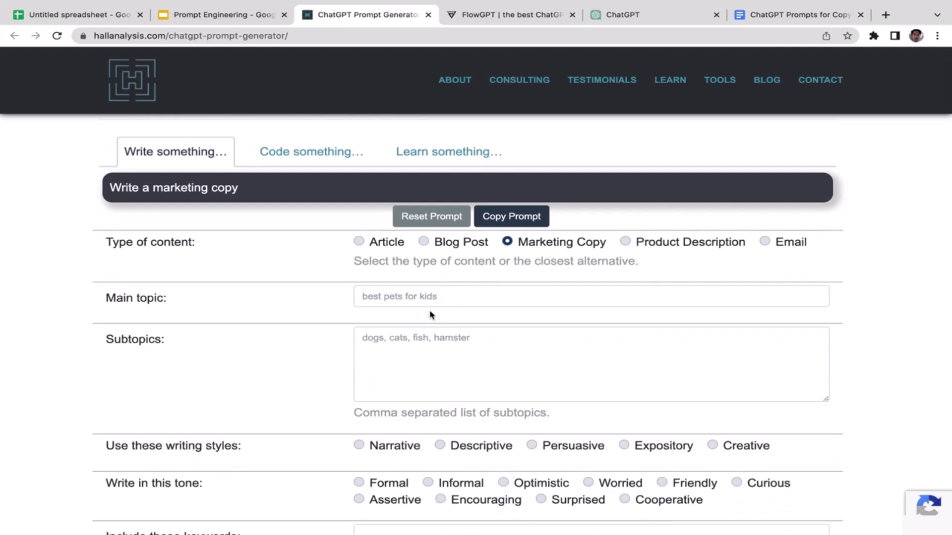
pyautogui.click(450, 295)
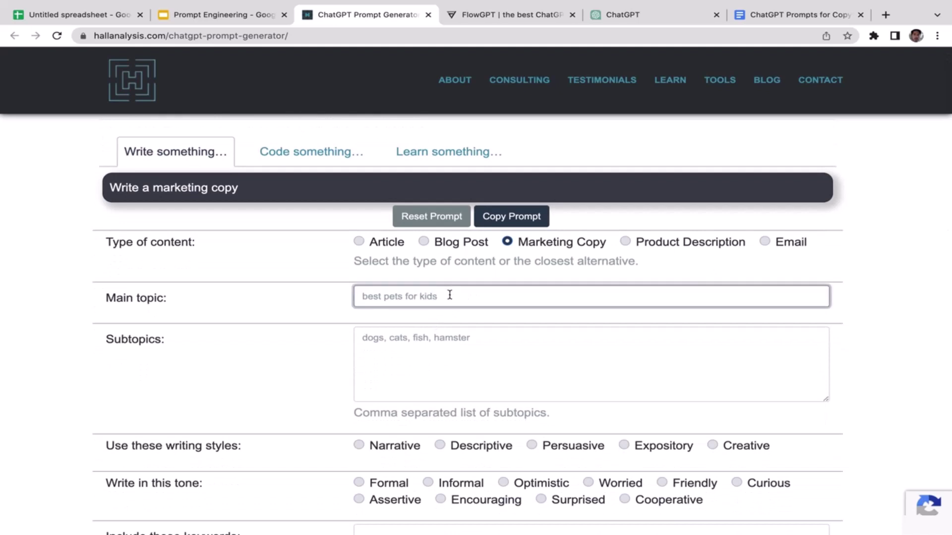
pyautogui.write('Choco')
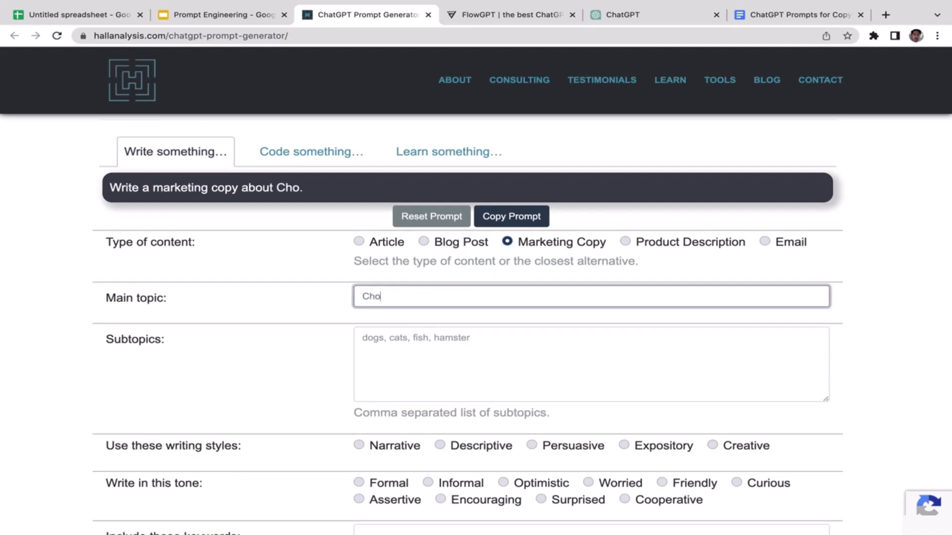
pyautogui.press('BackSpace')
pyautogui.press('BackSpace')
pyautogui.press('BackSpace')
pyautogui.press('BackSpace')
pyautogui.press('BackSpace')
pyautogui.write('Chocolate bar')
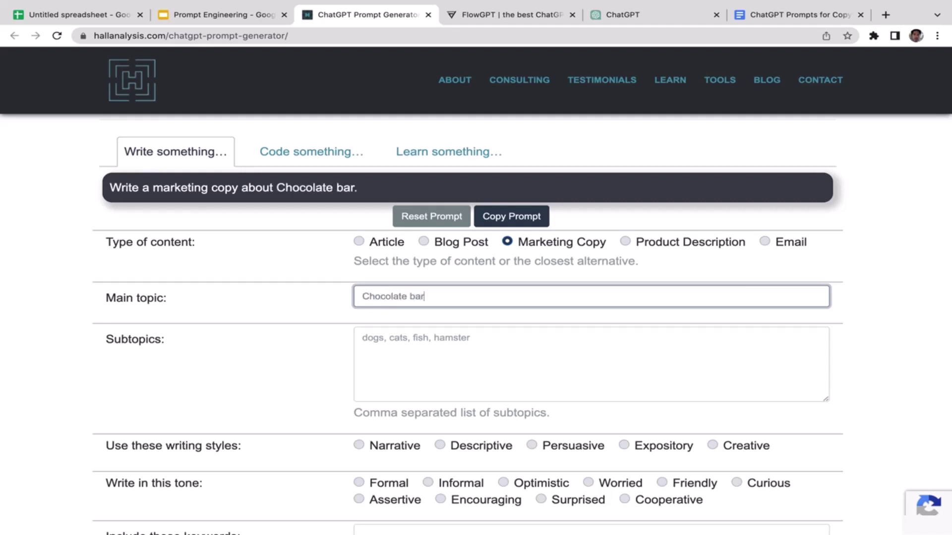
# Search Google for "chocolate bar" in a separate tab, view the results and close that tab.
pyautogui.click(886, 14)
pyautogui.write('chocola')
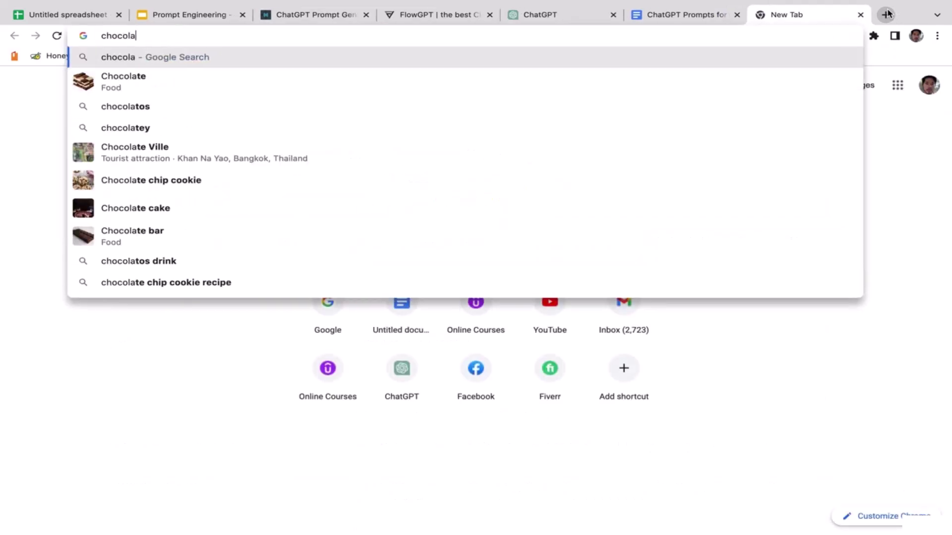
pyautogui.write('te bar')
pyautogui.press('Return')
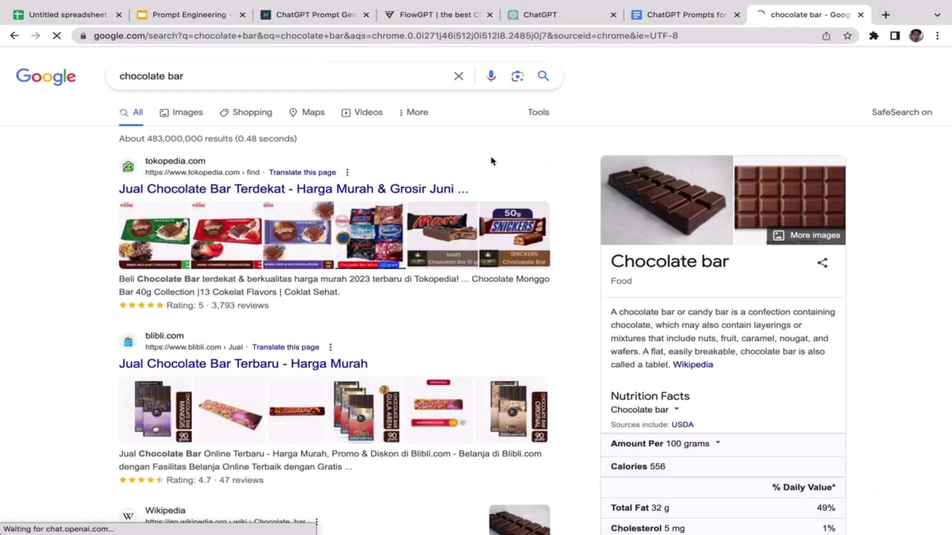
pyautogui.click(860, 15)
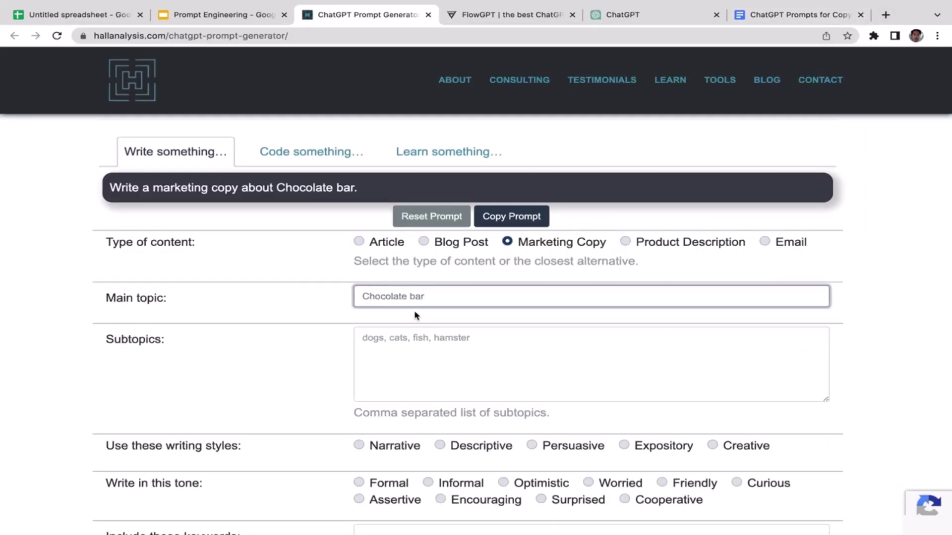
pyautogui.click(404, 386)
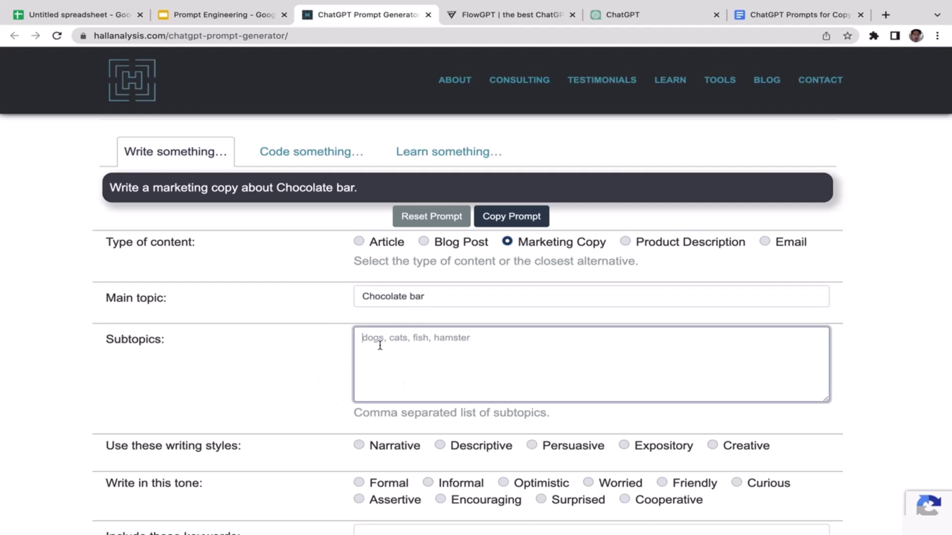
pyautogui.click(406, 320)
pyautogui.scroll(-1, 405, 319)
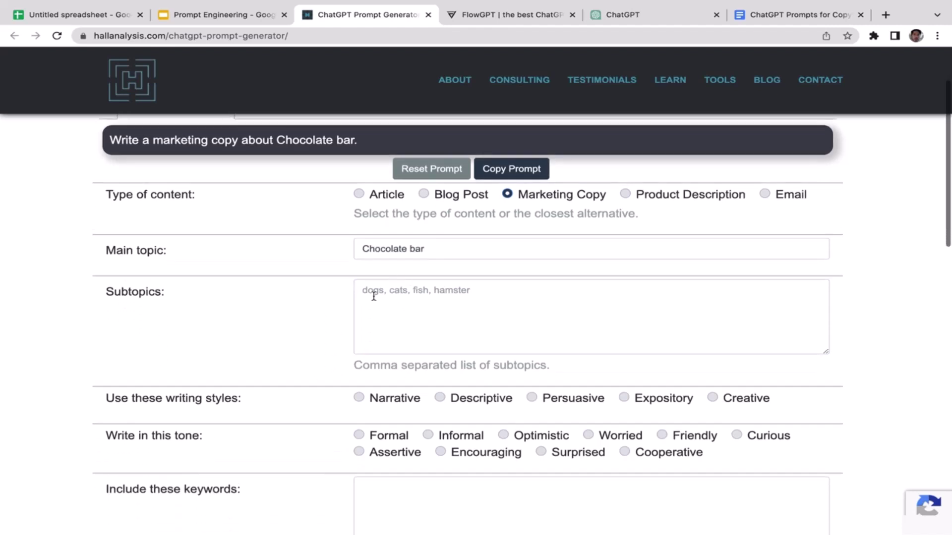
pyautogui.click(415, 306)
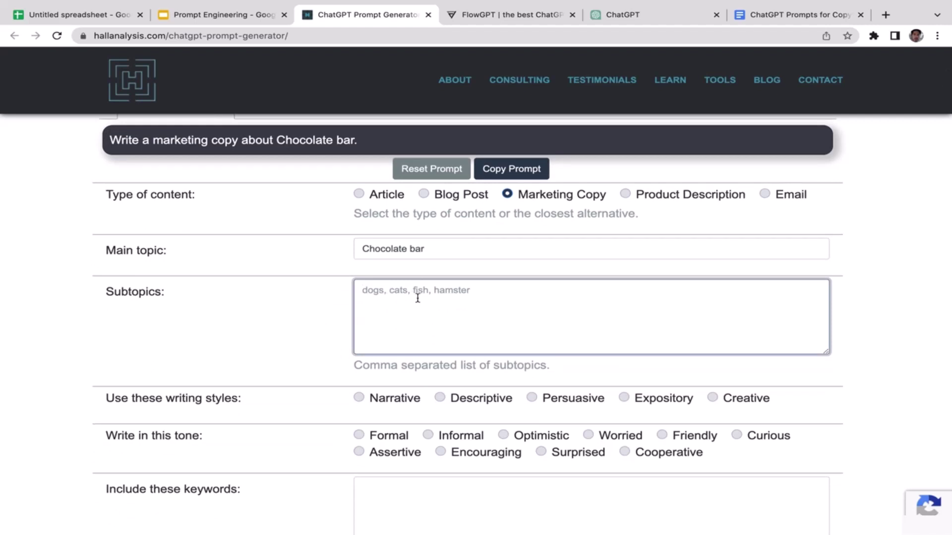
pyautogui.click(312, 328)
pyautogui.click(363, 291)
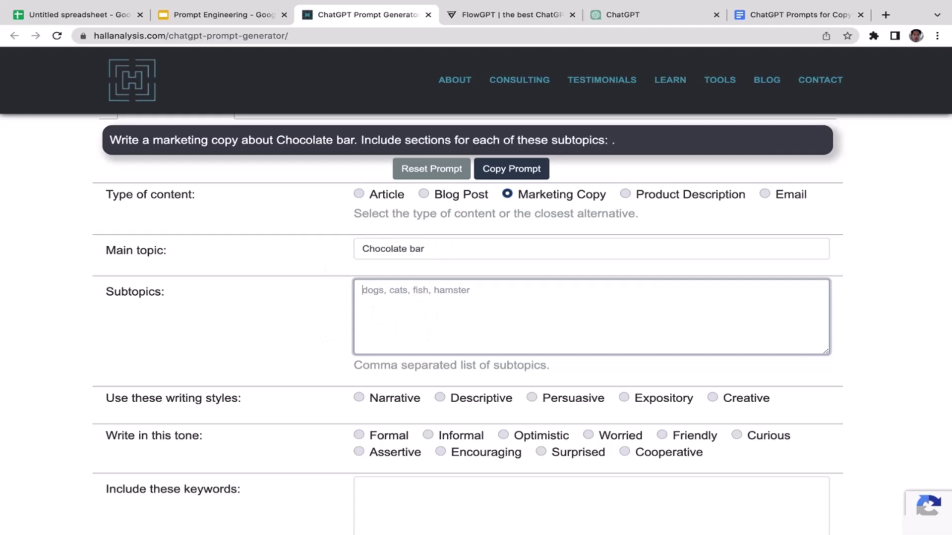
pyautogui.click(945, 316)
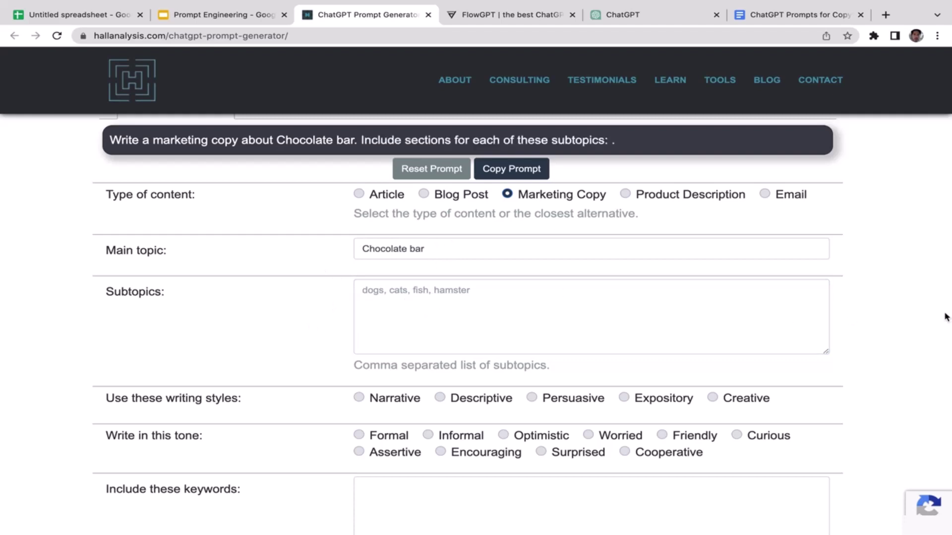
# Choose the Persuasive writing style and the Encouraging tone for the marketing copy.
pyautogui.scroll(-1, 945, 318)
pyautogui.scroll(-1, 945, 317)
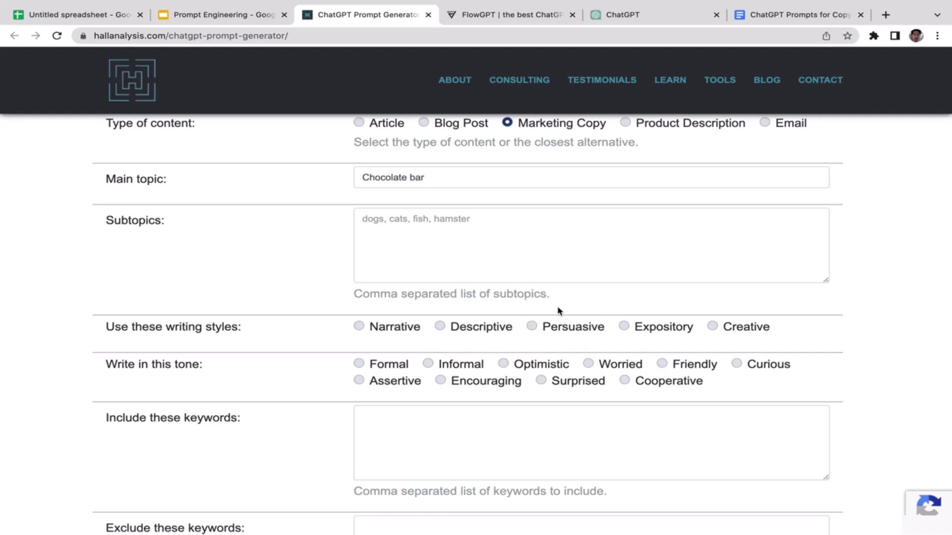
pyautogui.click(531, 327)
pyautogui.click(441, 381)
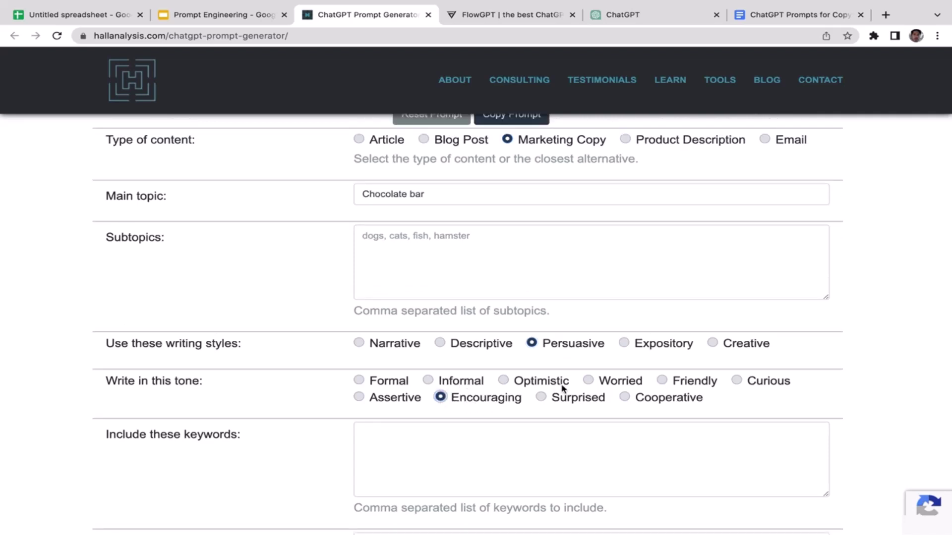
# Enter "Delicious, healthy, less sugar, chocolate, cheap" as the keywords to include.
pyautogui.scroll(-3, 904, 352)
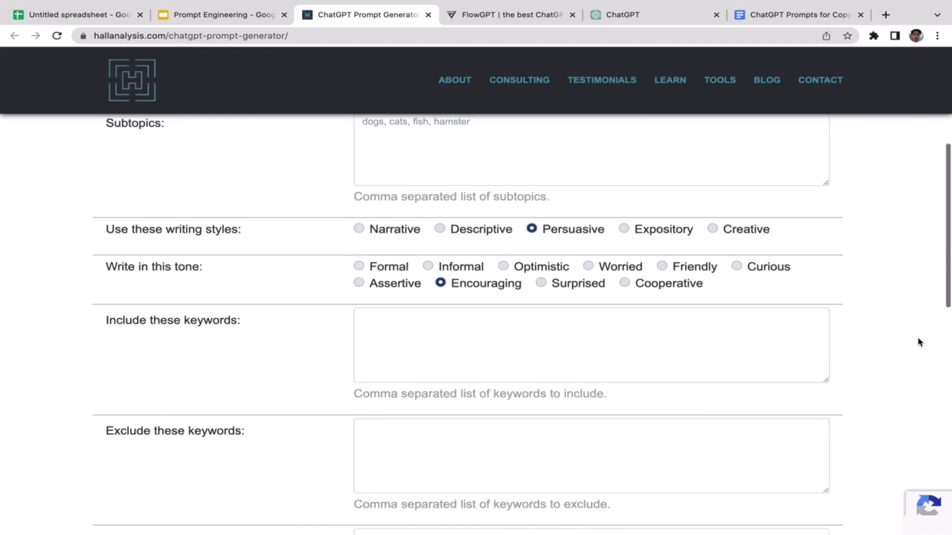
pyautogui.scroll(-2, 919, 342)
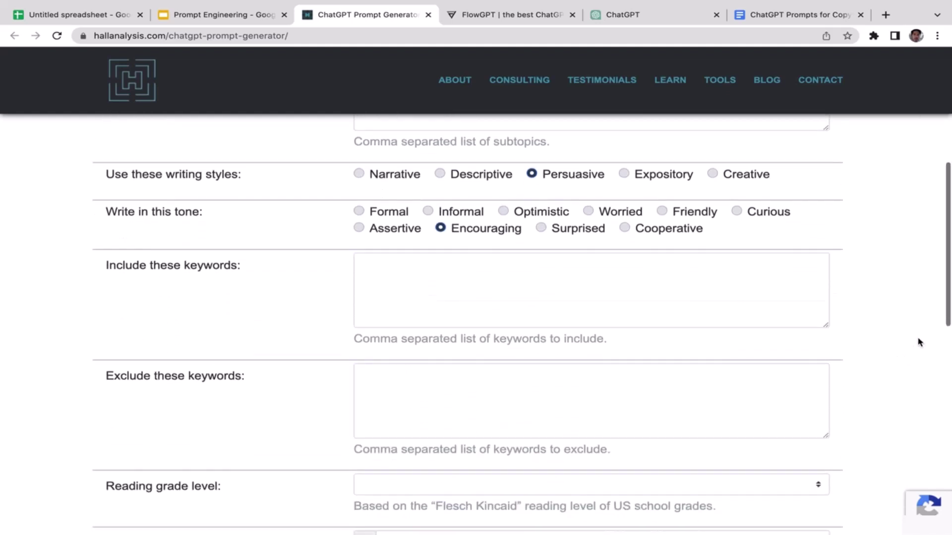
pyautogui.click(458, 220)
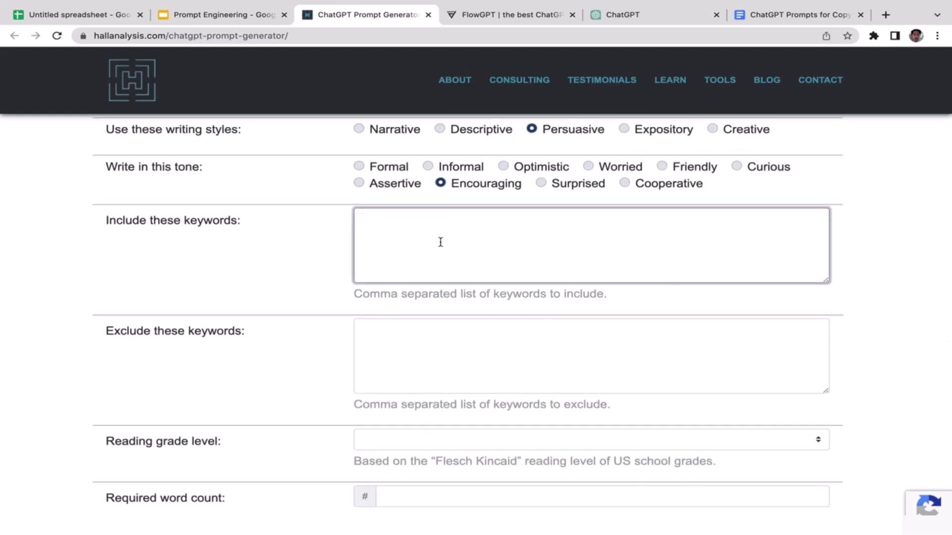
pyautogui.write('Delicious, healthy, less sugar, chocolate,')
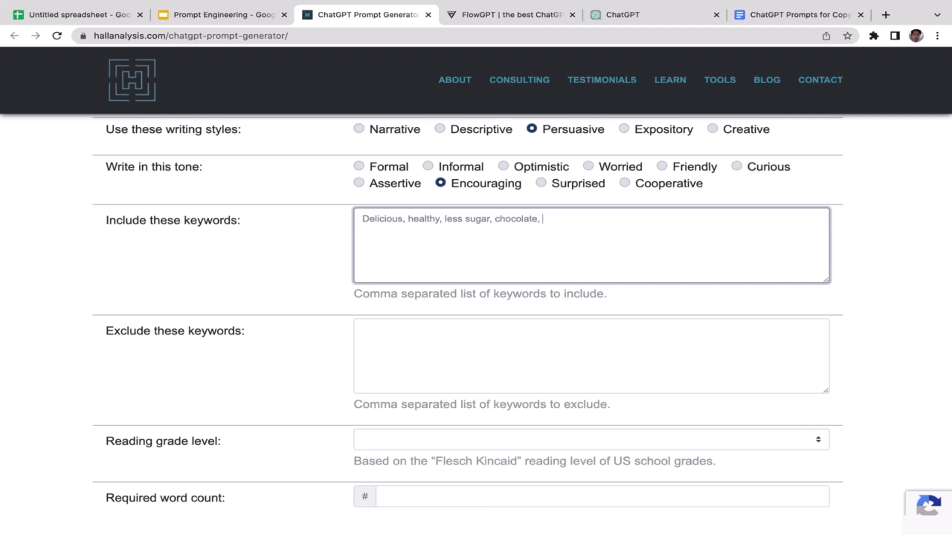
pyautogui.write('cheap')
pyautogui.click(398, 312)
pyautogui.scroll(-2, 398, 310)
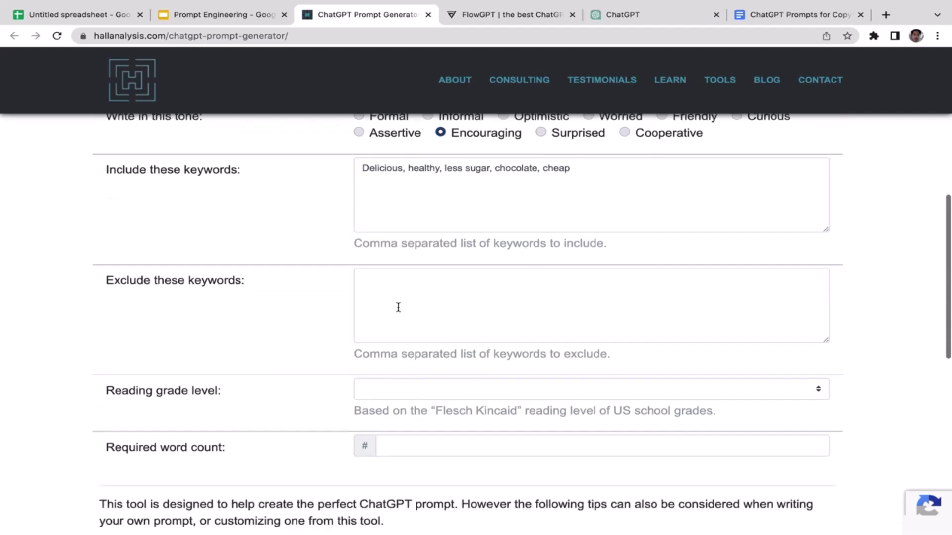
# Leave the excluded keywords empty and set the reading grade level to 5.
pyautogui.click(406, 259)
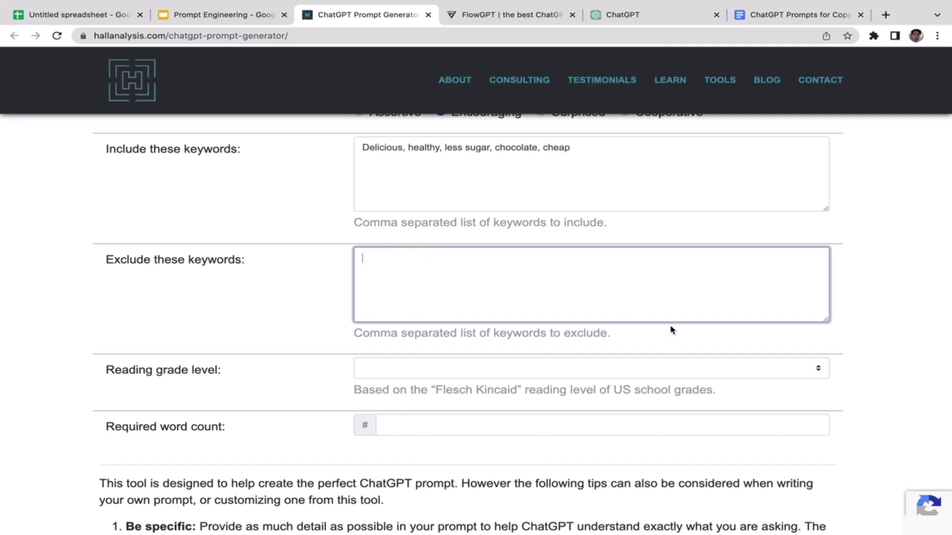
pyautogui.click(860, 268)
pyautogui.scroll(-1, 861, 270)
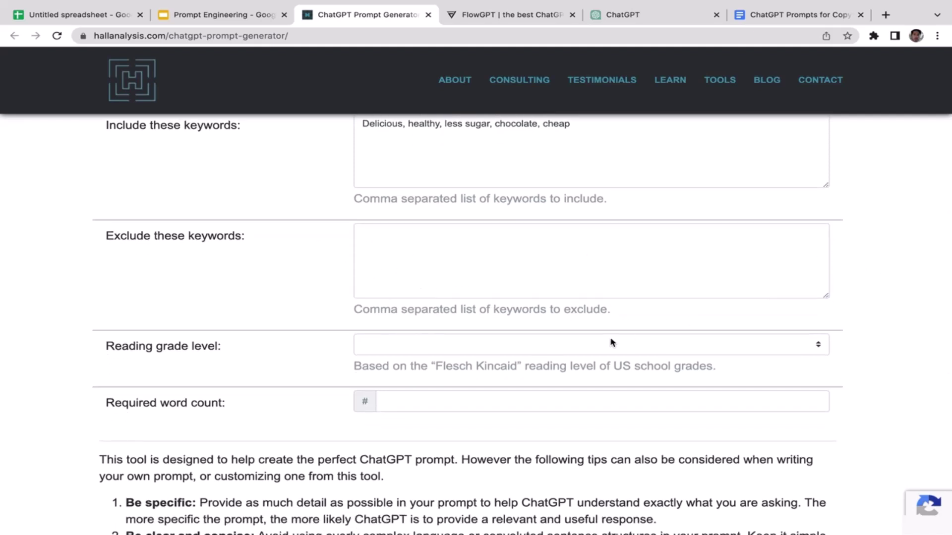
pyautogui.click(498, 344)
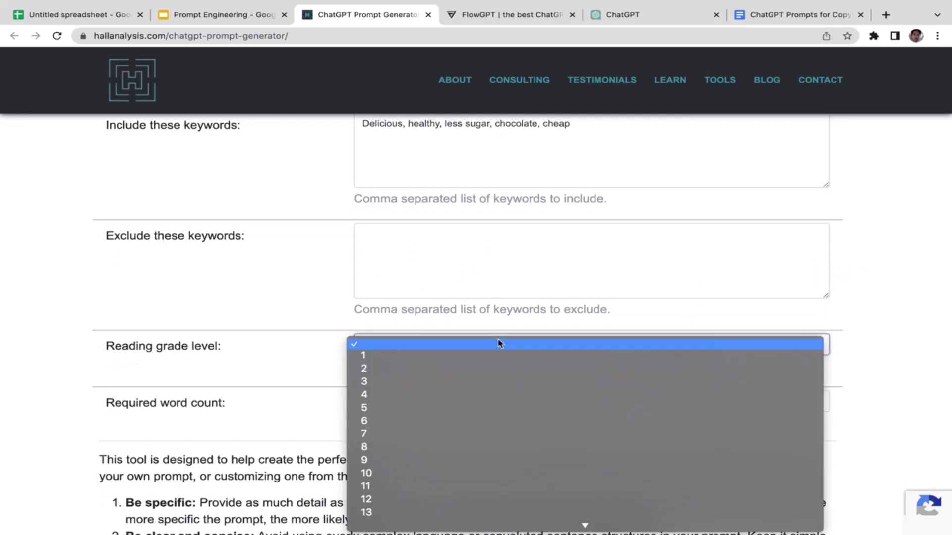
pyautogui.click(369, 414)
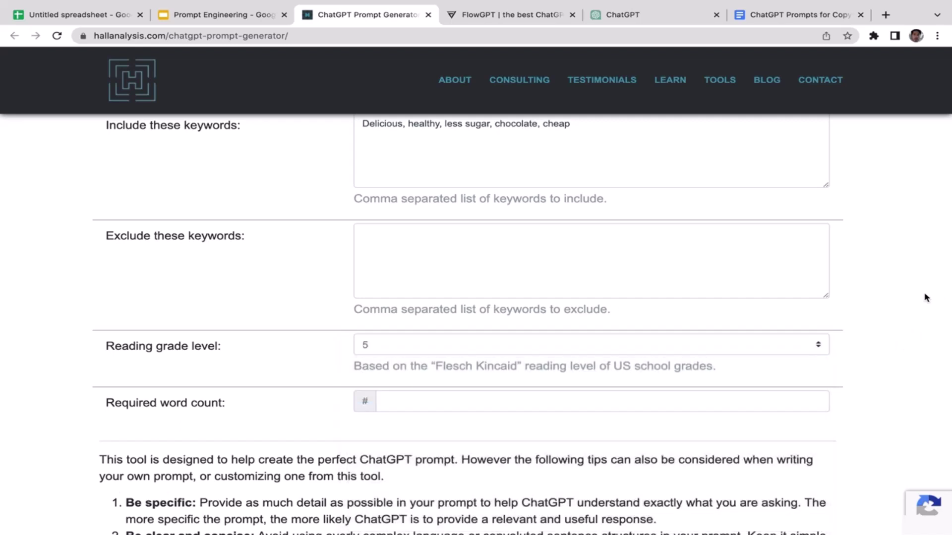
# Set the required word count to 50.
pyautogui.scroll(-2, 926, 298)
pyautogui.scroll(-2, 926, 297)
pyautogui.scroll(1, 926, 298)
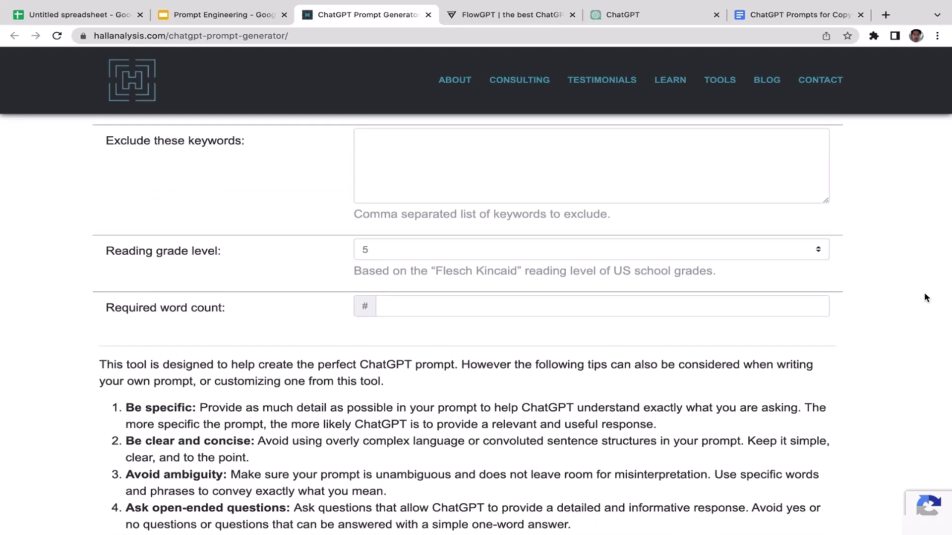
pyautogui.click(465, 309)
pyautogui.click(421, 340)
pyautogui.click(410, 305)
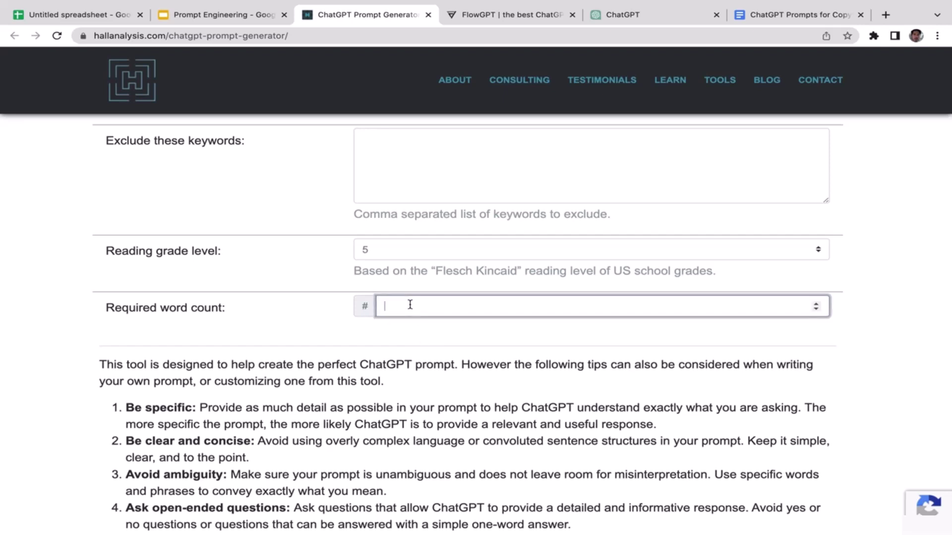
pyautogui.write('50')
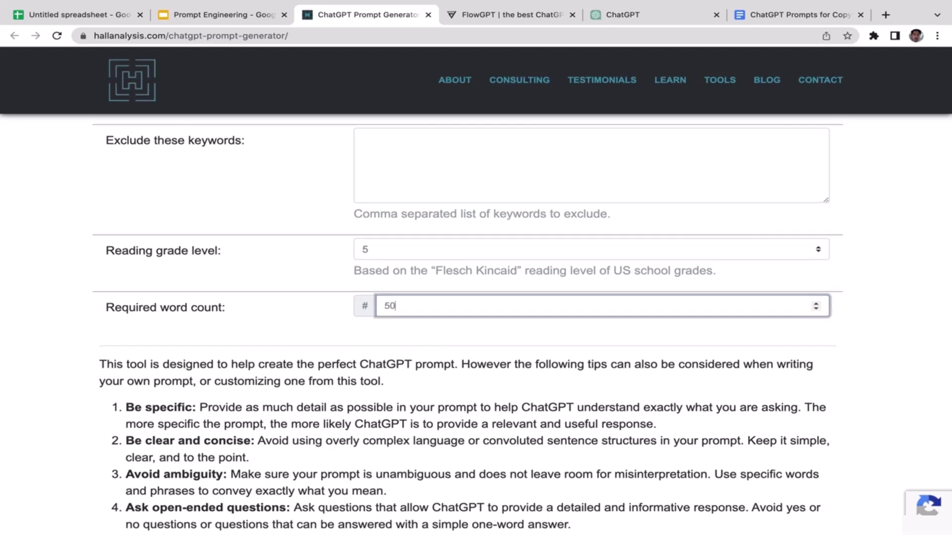
pyautogui.click(495, 336)
# Copy the generated chocolate bar marketing prompt to the clipboard and dismiss the confirmation.
pyautogui.scroll(1, 928, 329)
pyautogui.scroll(10, 928, 329)
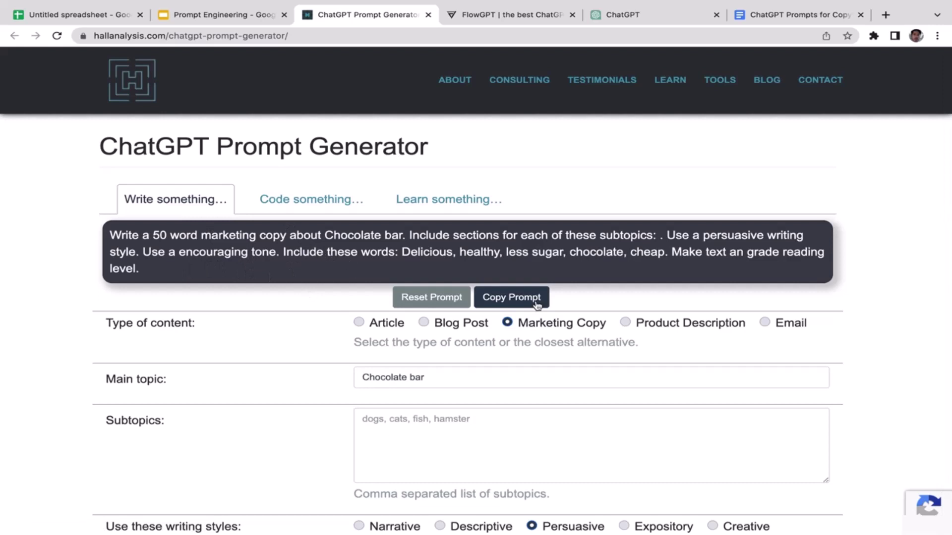
pyautogui.click(510, 300)
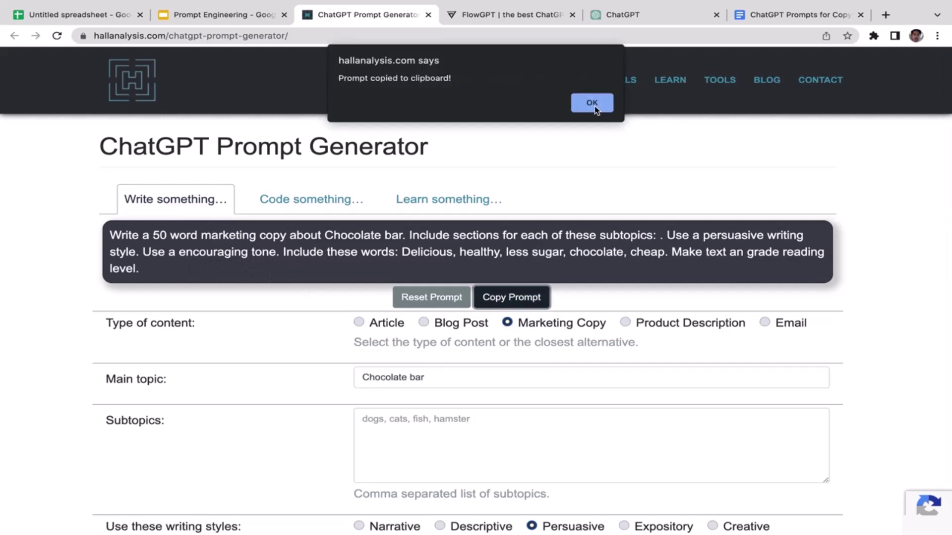
pyautogui.click(592, 103)
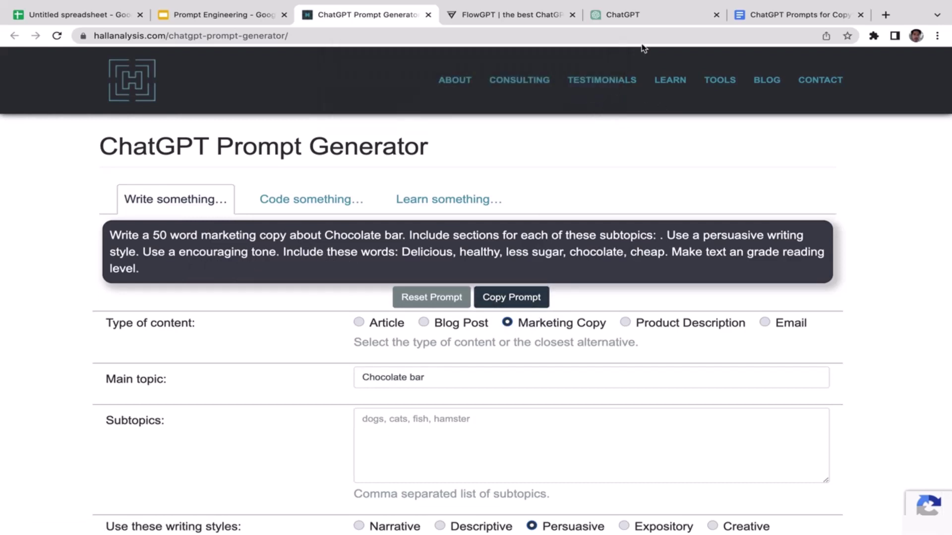
# Switch to ChatGPT, paste the copied chocolate bar prompt into the message box and send it.
pyautogui.click(642, 19)
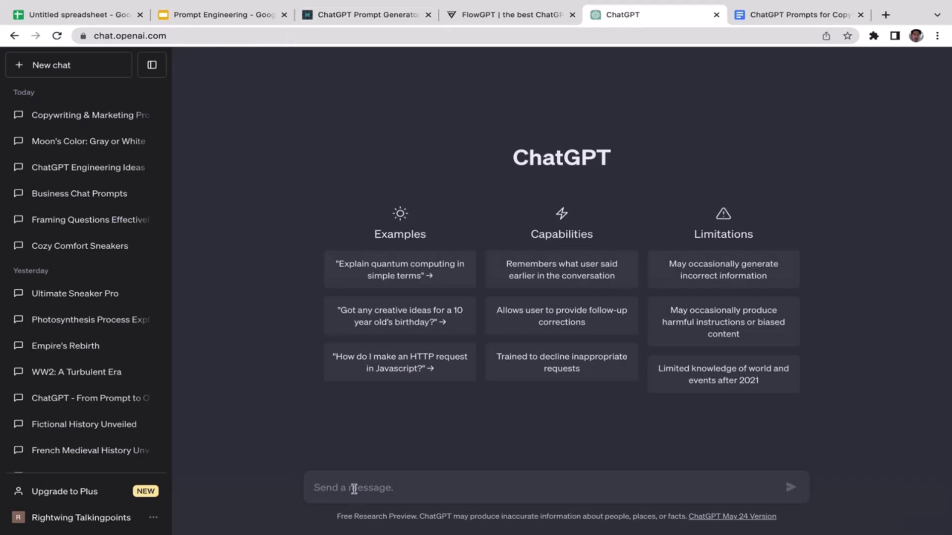
pyautogui.hotkey('ctrl', 'v')
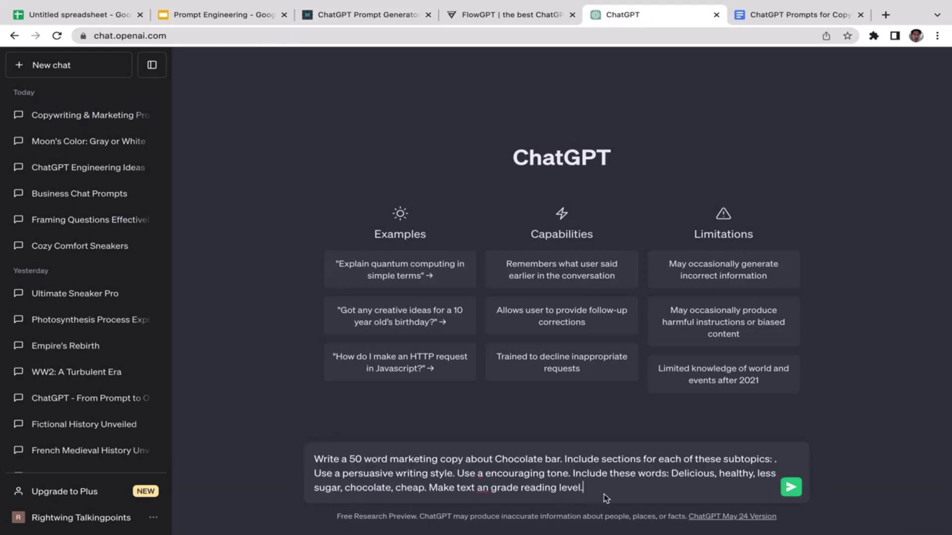
pyautogui.press('Return')
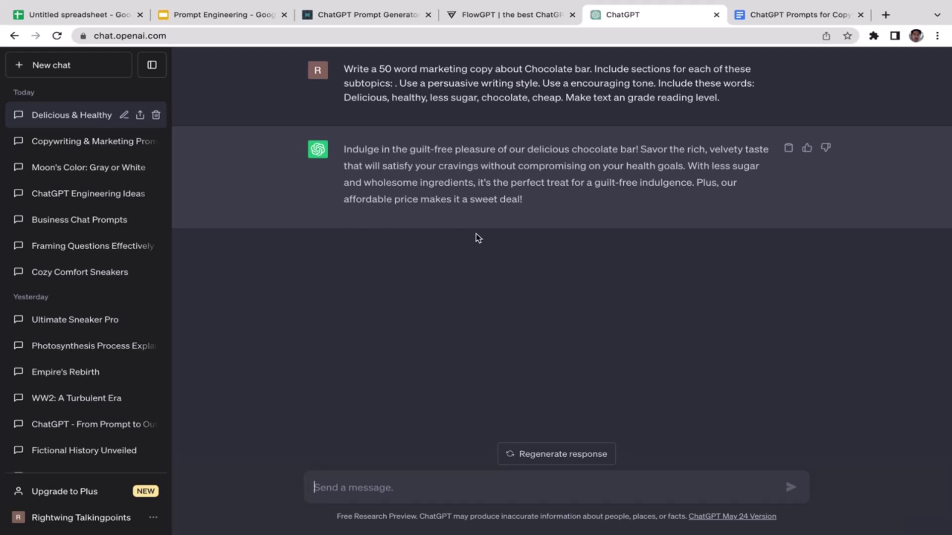
# Switch to FlowGPT and open the "Google Ads - Ad Copy" prompt from the Marketing category.
pyautogui.click(499, 15)
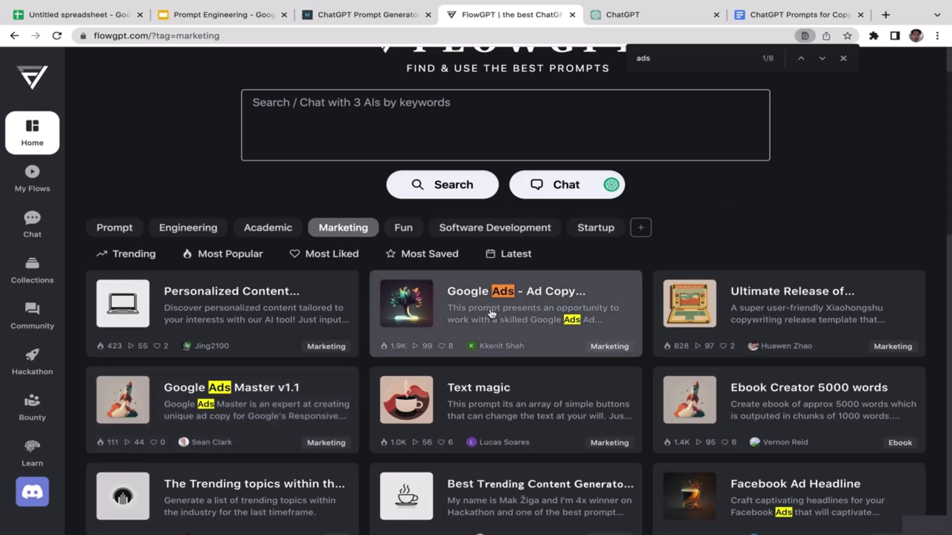
pyautogui.click(508, 310)
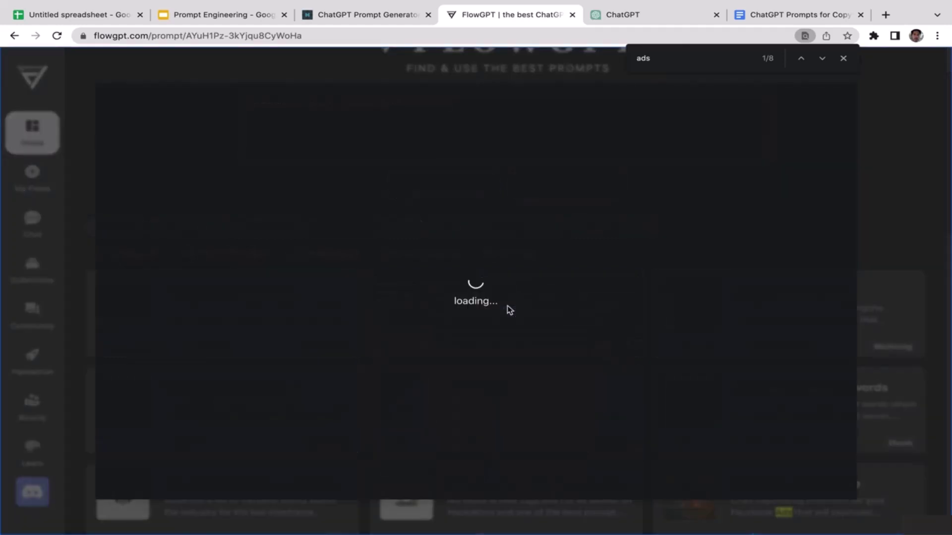
# Review the Google Ads ad copy prompt's description, send the prompt as written, and close the page's text search.
pyautogui.click(109, 242)
pyautogui.moveTo(228, 272); pyautogui.dragTo(274, 303)
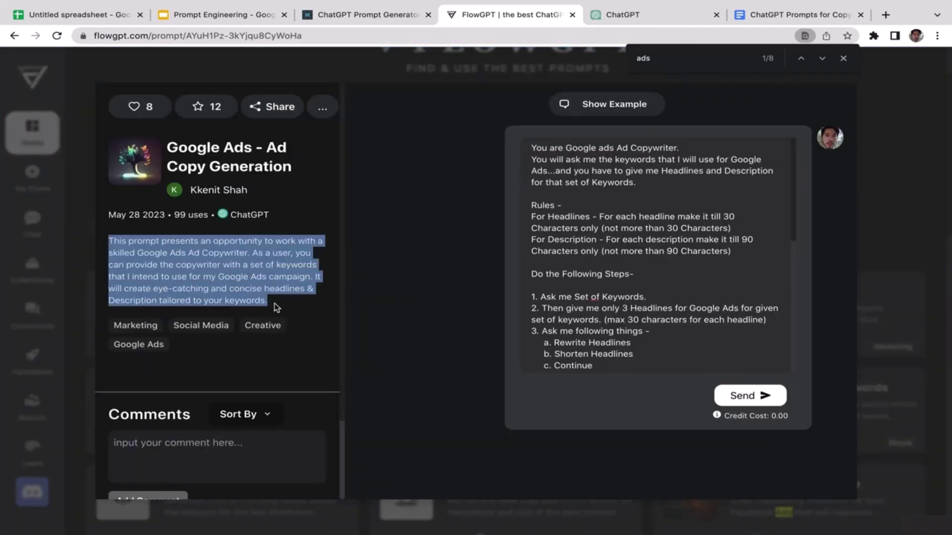
pyautogui.click(281, 304)
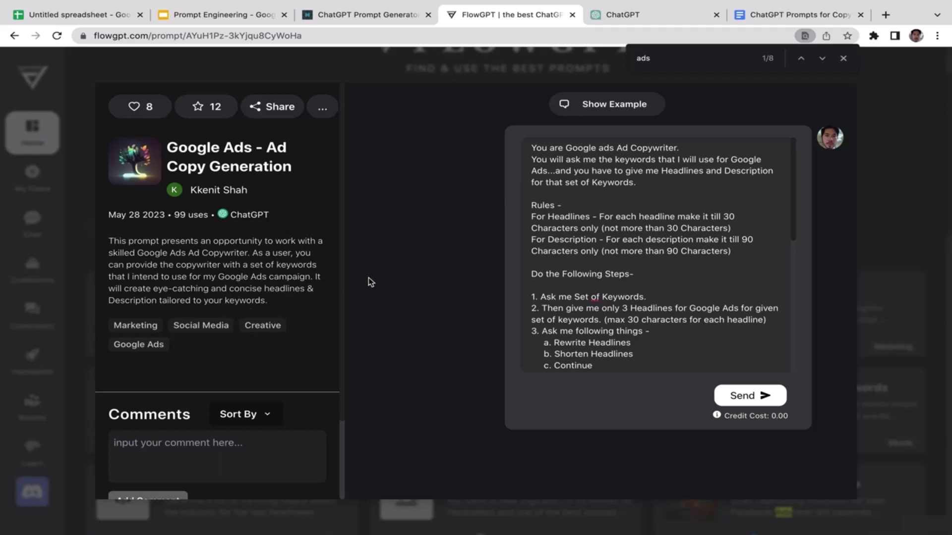
pyautogui.click(669, 294)
pyautogui.click(749, 400)
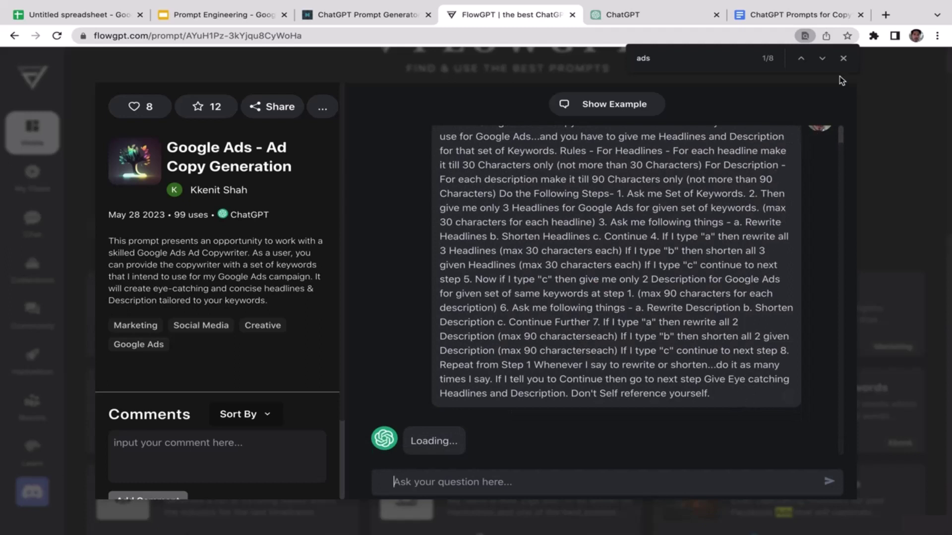
pyautogui.click(844, 58)
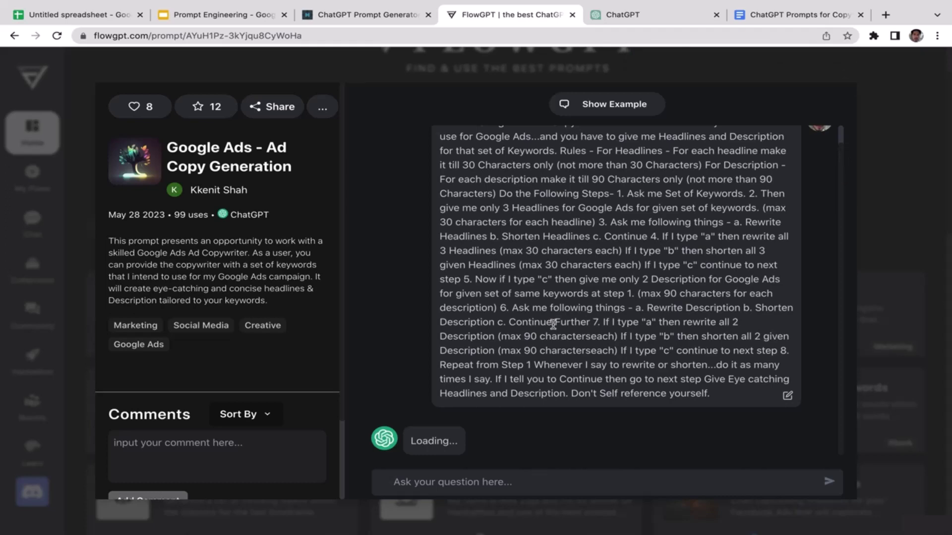
# Look through the "ChatGPT Prompts for Copywriting & Marketing" document in Google Docs, check ChatGPT, and return to FlowGPT.
pyautogui.click(756, 20)
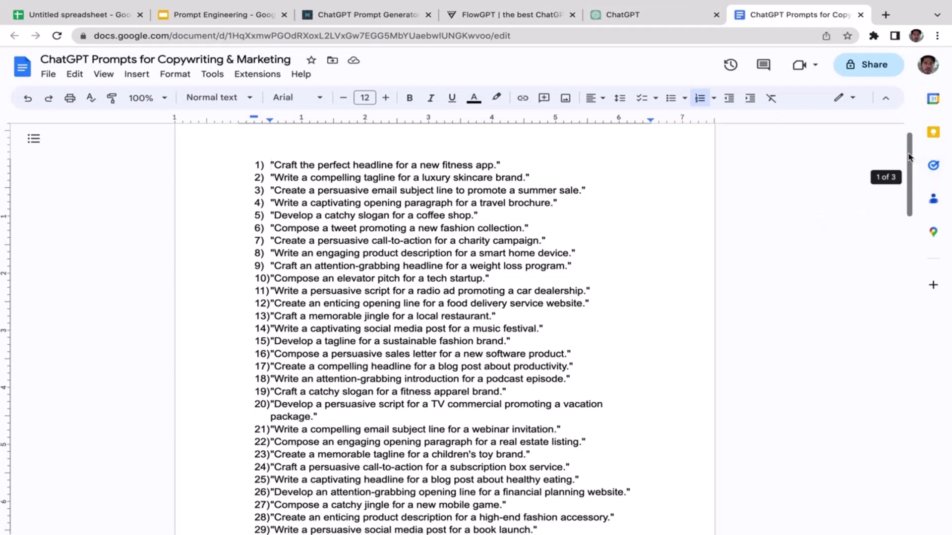
pyautogui.moveTo(910, 157); pyautogui.dragTo(909, 132)
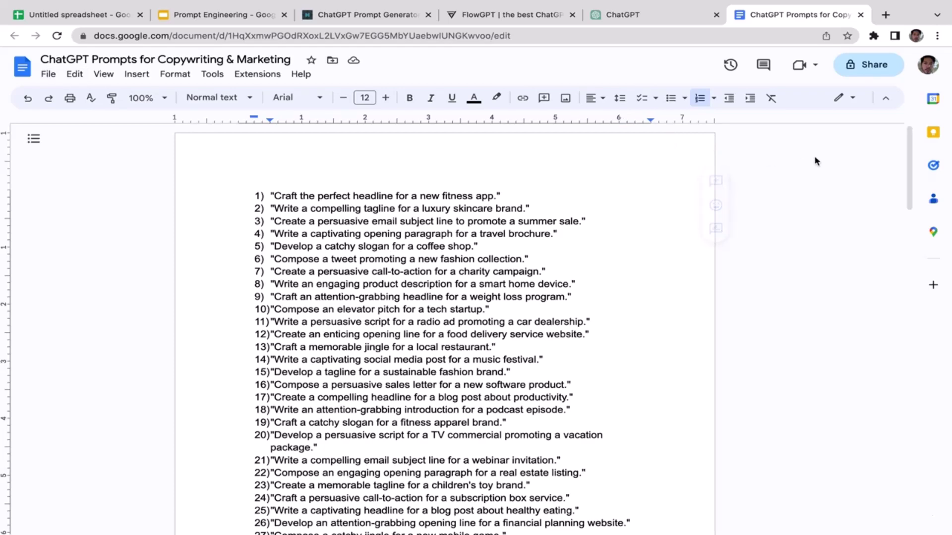
pyautogui.scroll(-2, 903, 218)
pyautogui.moveTo(909, 208); pyautogui.dragTo(835, 96)
pyautogui.click(644, 18)
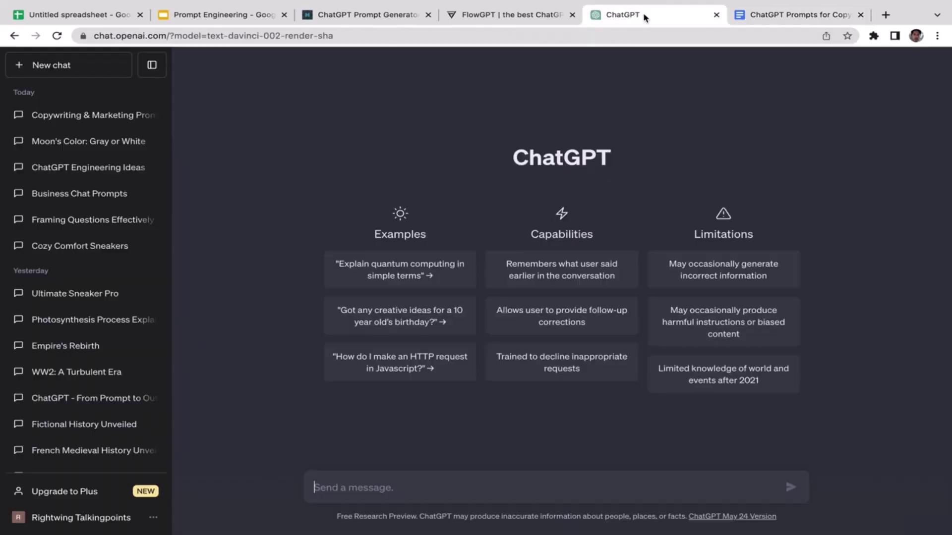
pyautogui.click(550, 18)
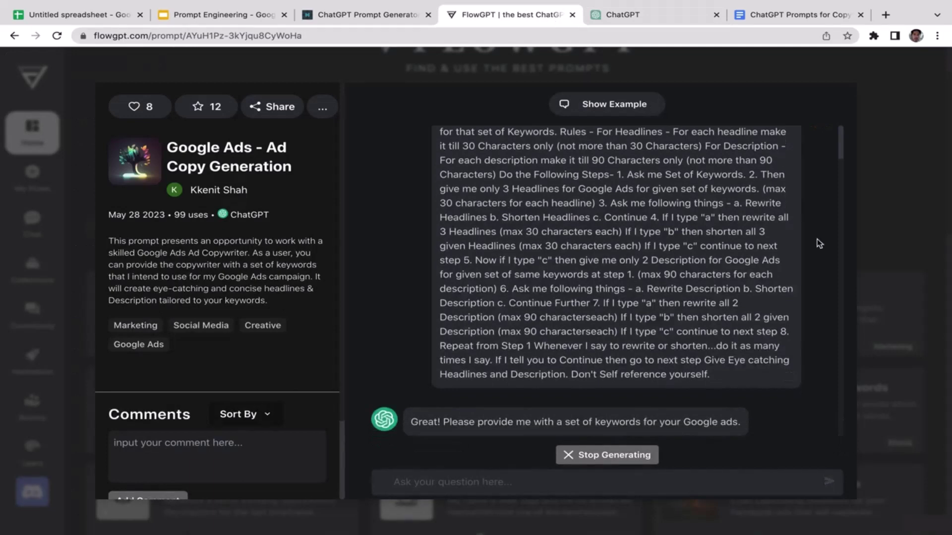
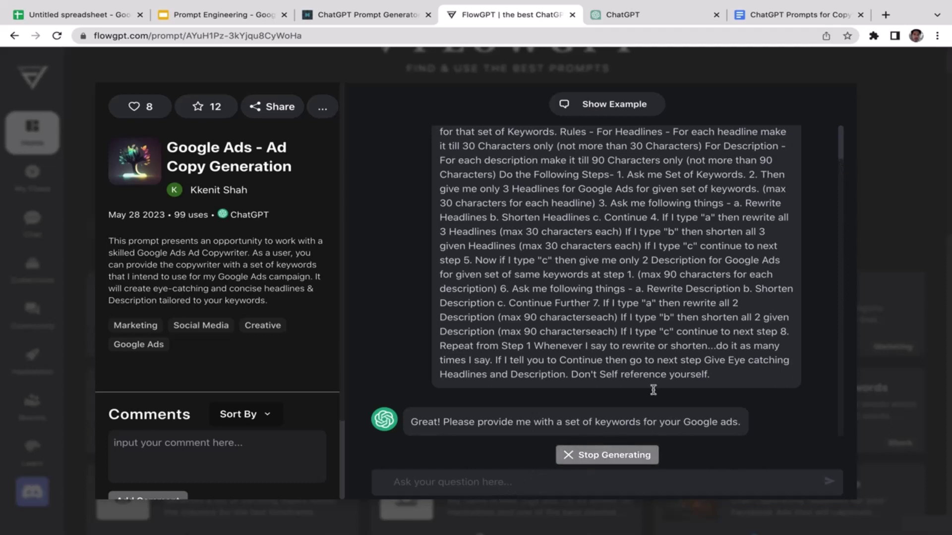
# Stop the running response to the Google Ads prompt and regenerate it.
pyautogui.click(595, 456)
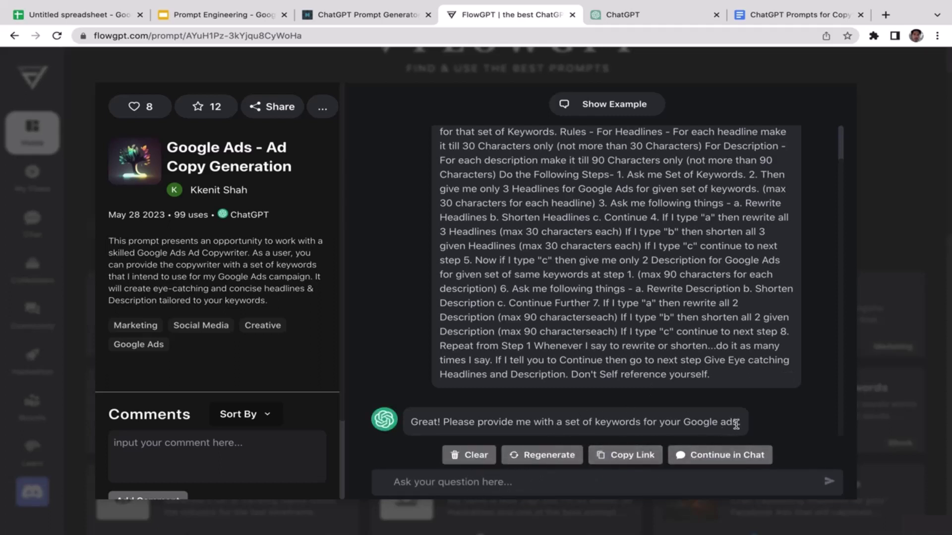
pyautogui.scroll(1, 840, 236)
pyautogui.scroll(-1, 838, 430)
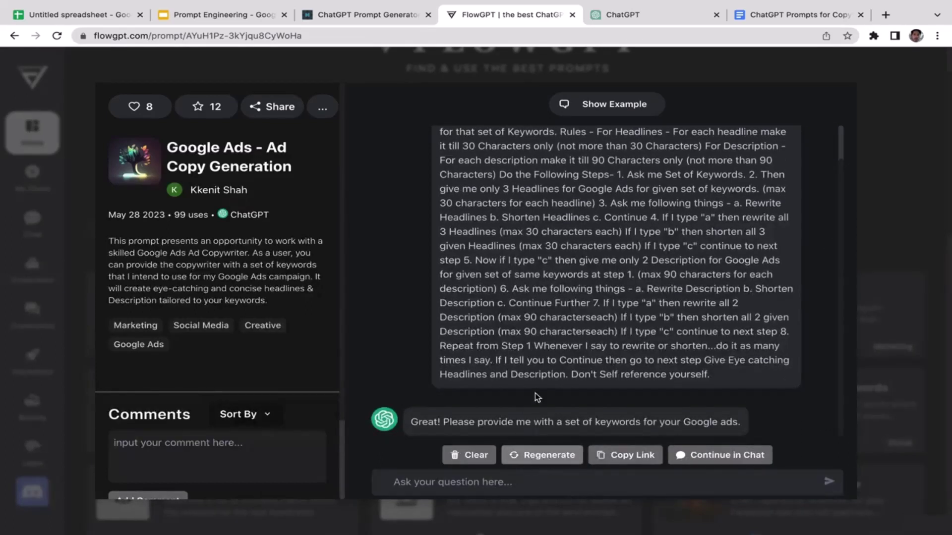
pyautogui.click(558, 464)
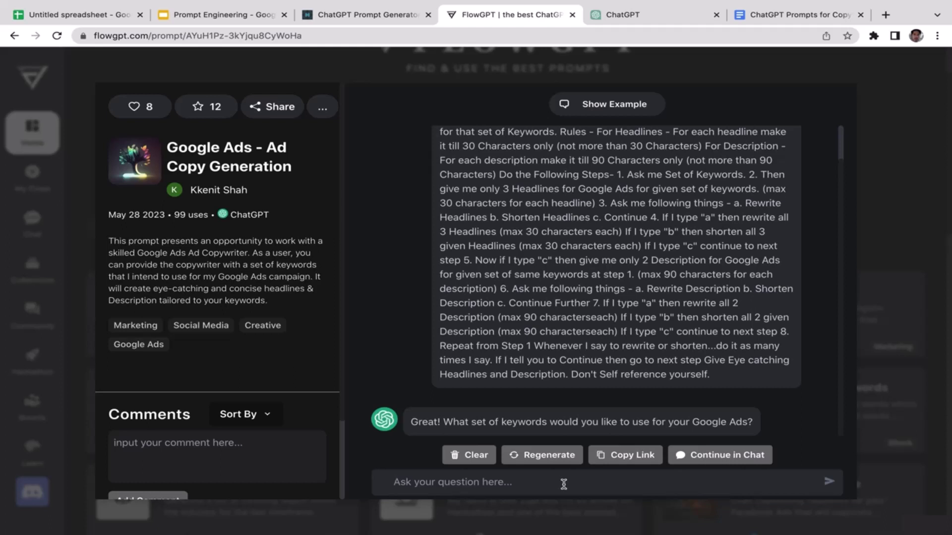
# Send the keywords "chocolate bar, less sugar, delicious, healthy" as the reply in the Google Ads prompt chat.
pyautogui.write('chocolat')
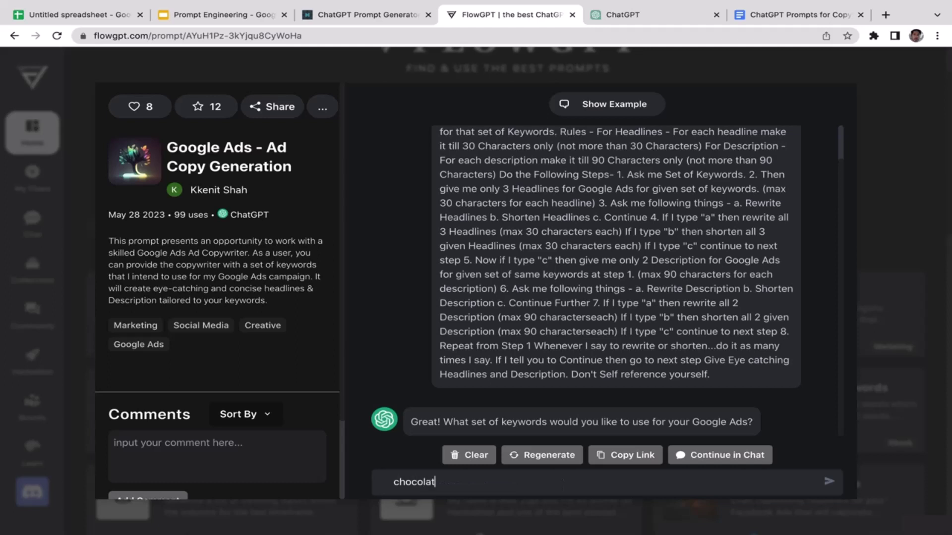
pyautogui.write('e bar, ')
pyautogui.write('choc')
pyautogui.press('BackSpace')
pyautogui.press('BackSpace')
pyautogui.press('BackSpace')
pyautogui.press('BackSpace')
pyautogui.write('less sugar, ')
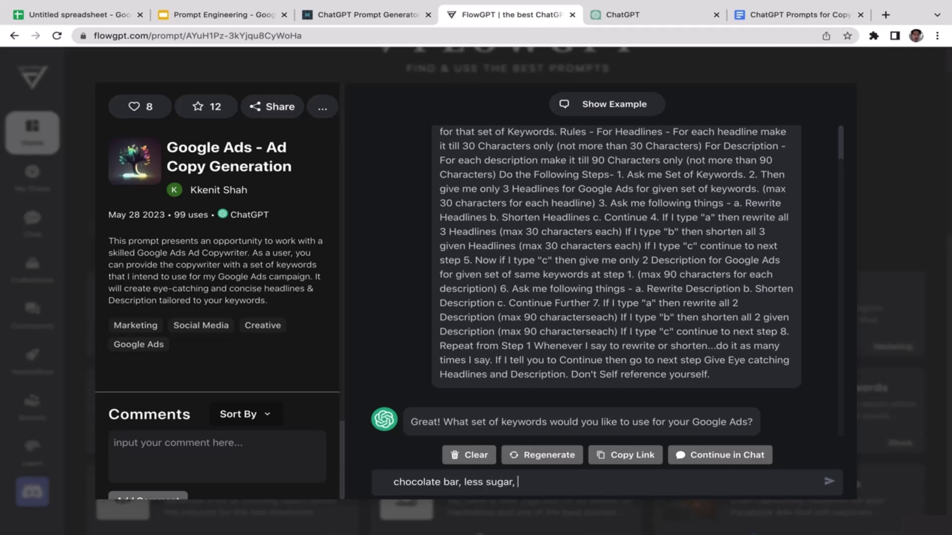
pyautogui.write('delicious, healthy')
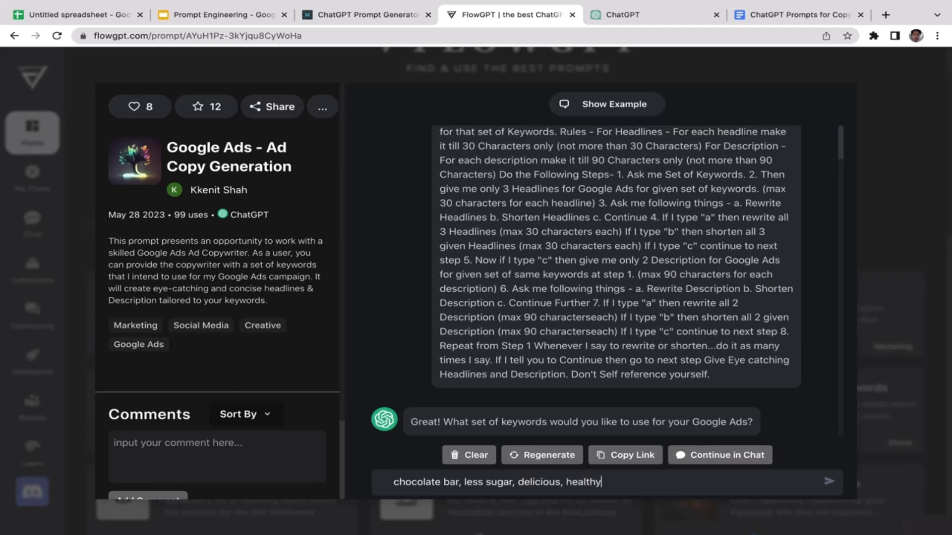
pyautogui.press('Return')
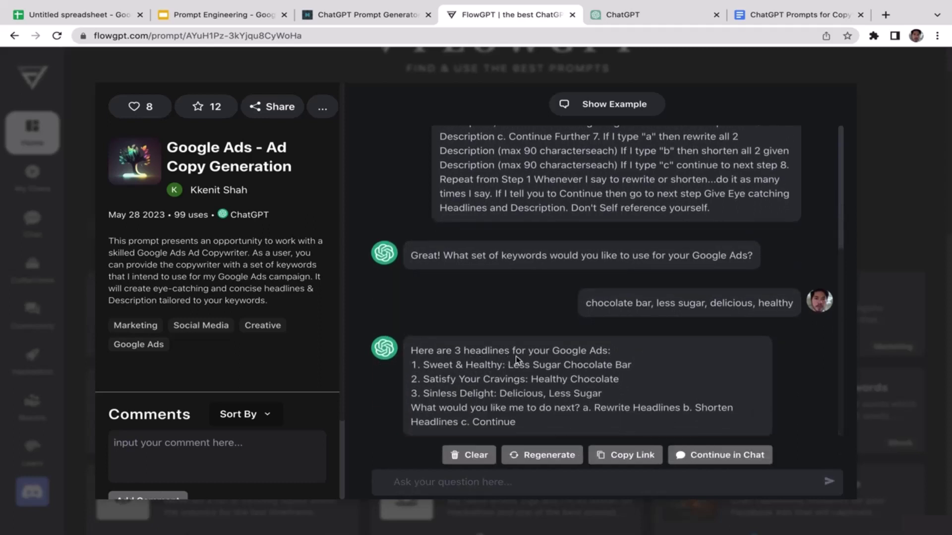
# Review the generated ad headlines, and reply "c" twice to continue past the headlines and the descriptions.
pyautogui.moveTo(423, 365); pyautogui.dragTo(627, 366)
pyautogui.click(665, 384)
pyautogui.moveTo(431, 377); pyautogui.dragTo(656, 382)
pyautogui.click(656, 383)
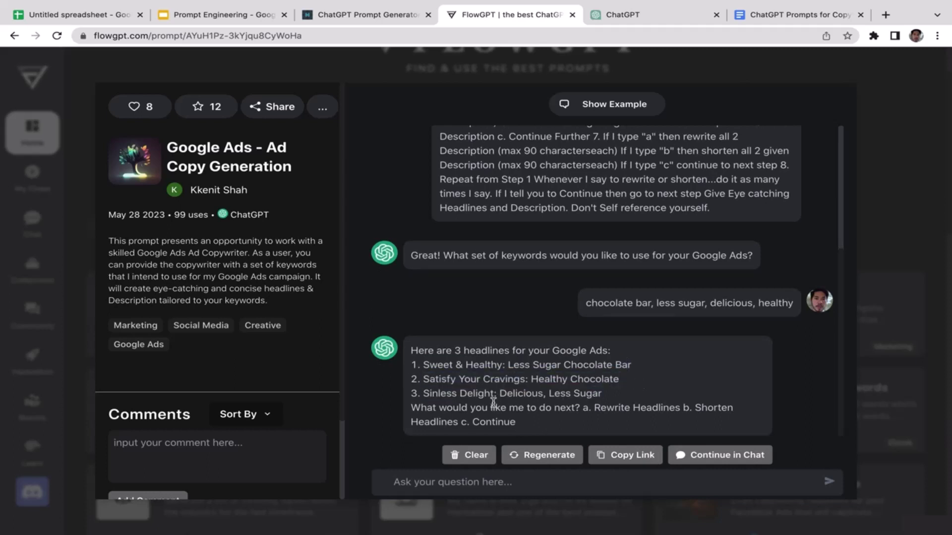
pyautogui.moveTo(424, 393); pyautogui.dragTo(638, 397)
pyautogui.click(608, 422)
pyautogui.write('c')
pyautogui.press('Return')
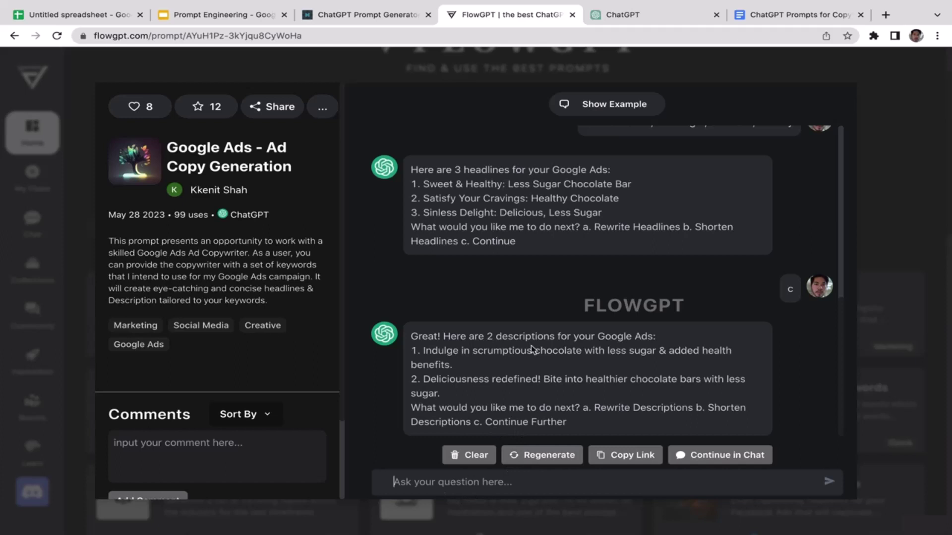
pyautogui.write('c')
pyautogui.press('Return')
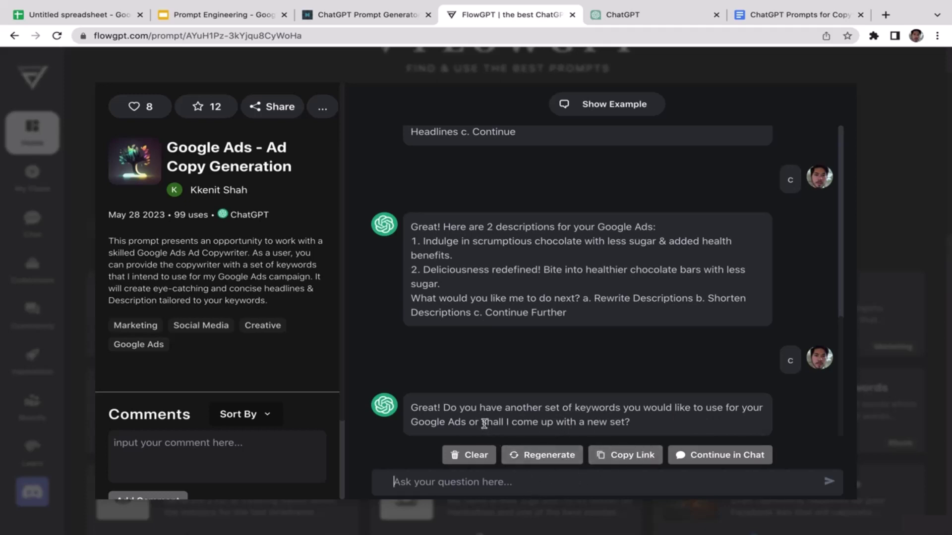
# Start a reply with "you" followed by the phrase "shall I come up with a new se" copied from the last response.
pyautogui.moveTo(483, 423); pyautogui.dragTo(624, 428)
pyautogui.hotkey('ctrl', 'c')
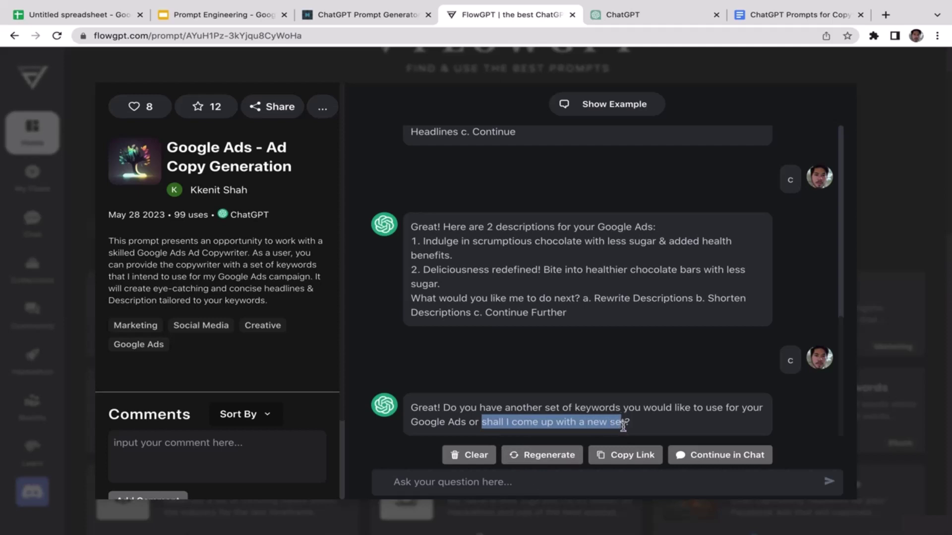
pyautogui.click(490, 479)
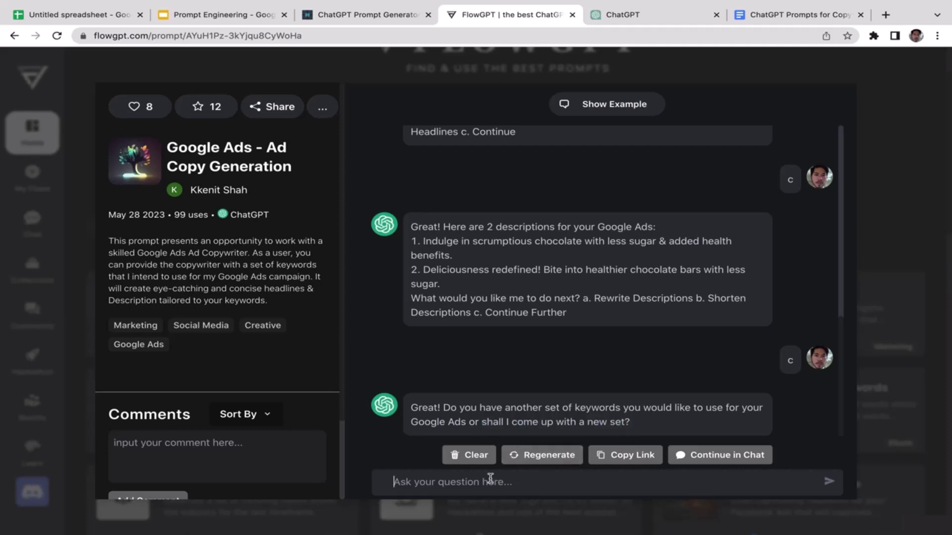
pyautogui.write('you')
pyautogui.hotkey('ctrl', 'v')
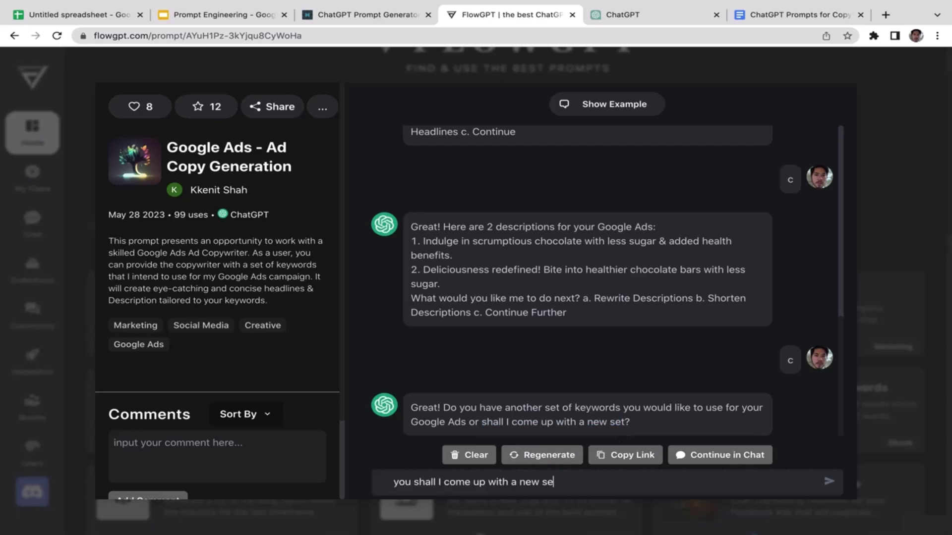
# Edit the draft reply to read "you shall come up with your new set" and send it.
pyautogui.click(414, 482)
pyautogui.click(576, 492)
pyautogui.write('t')
pyautogui.click(440, 484)
pyautogui.click(508, 481)
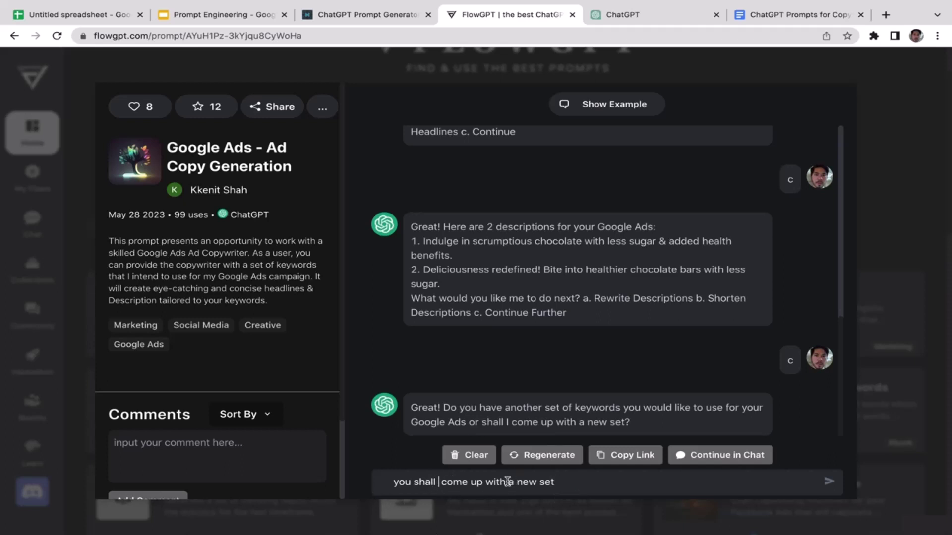
pyautogui.write('your')
pyautogui.press('Delete')
pyautogui.press('Delete')
pyautogui.click(580, 482)
pyautogui.press('Return')
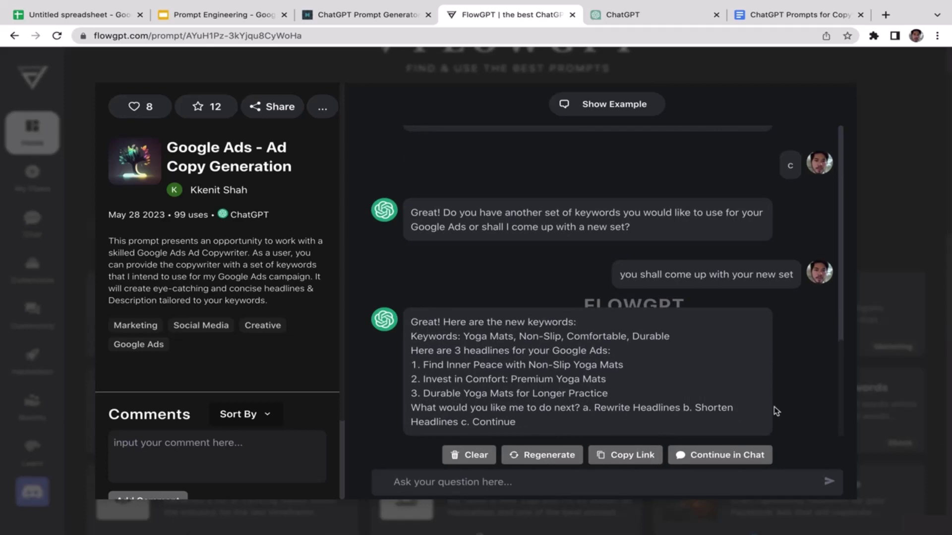
# Look back over the Google Ads conversation, close it, and open the "Creating a Marketing Strategy" prompt from the marketing prompts.
pyautogui.moveTo(842, 351); pyautogui.dragTo(847, 193)
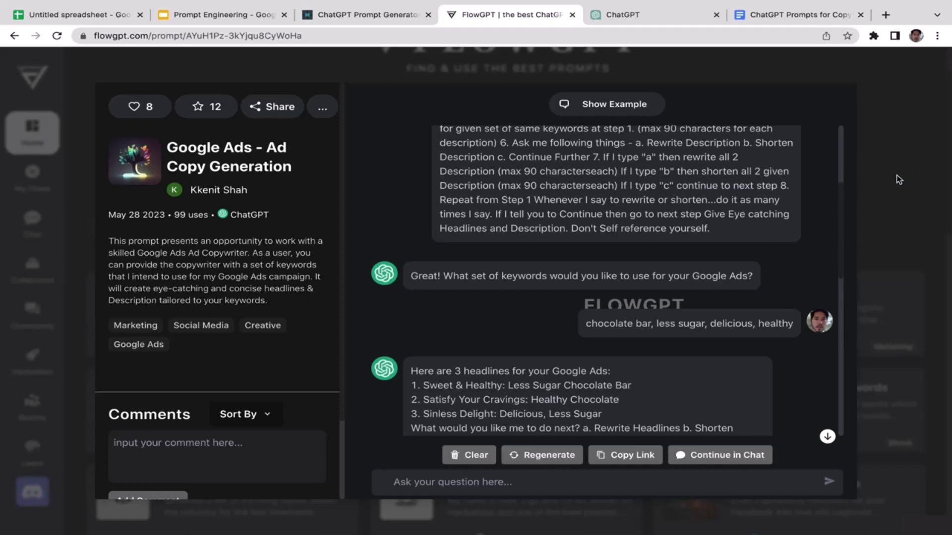
pyautogui.click(921, 216)
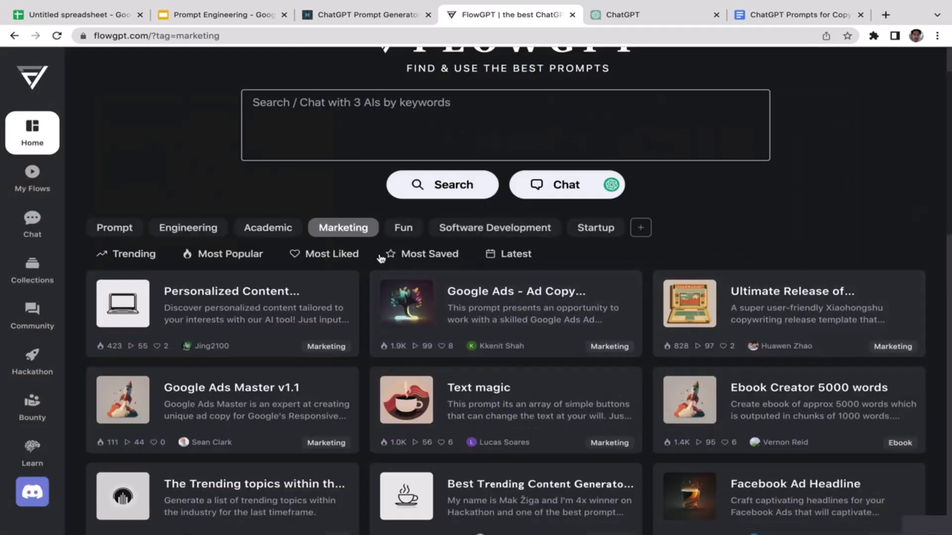
pyautogui.moveTo(3, 4)
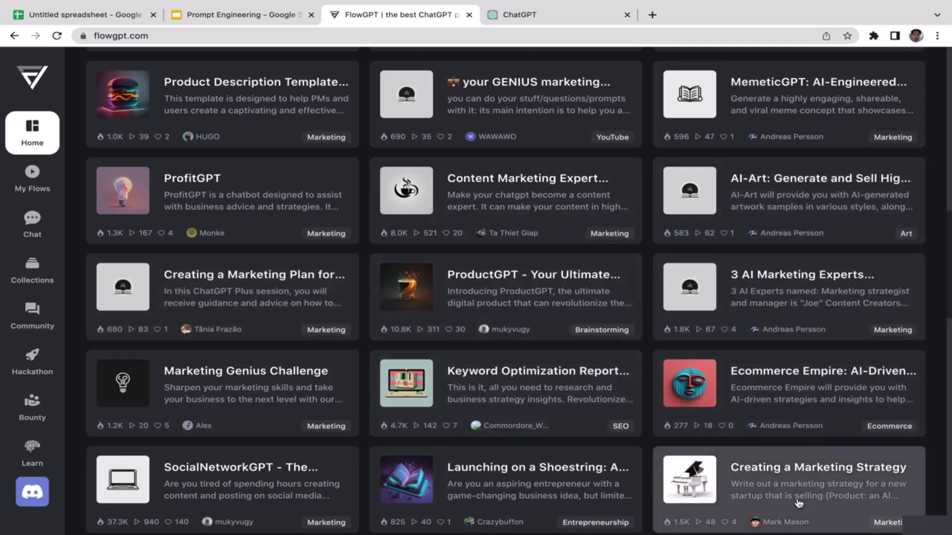
pyautogui.click(790, 475)
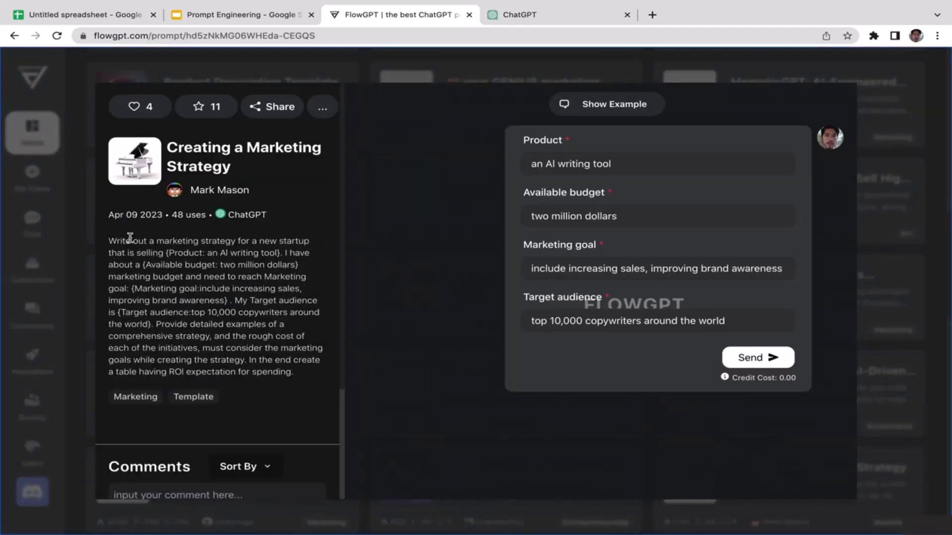
# Read through the prompt's template text, examining its product, available budget, marketing goal and target audience placeholders.
pyautogui.moveTo(109, 241); pyautogui.dragTo(315, 382)
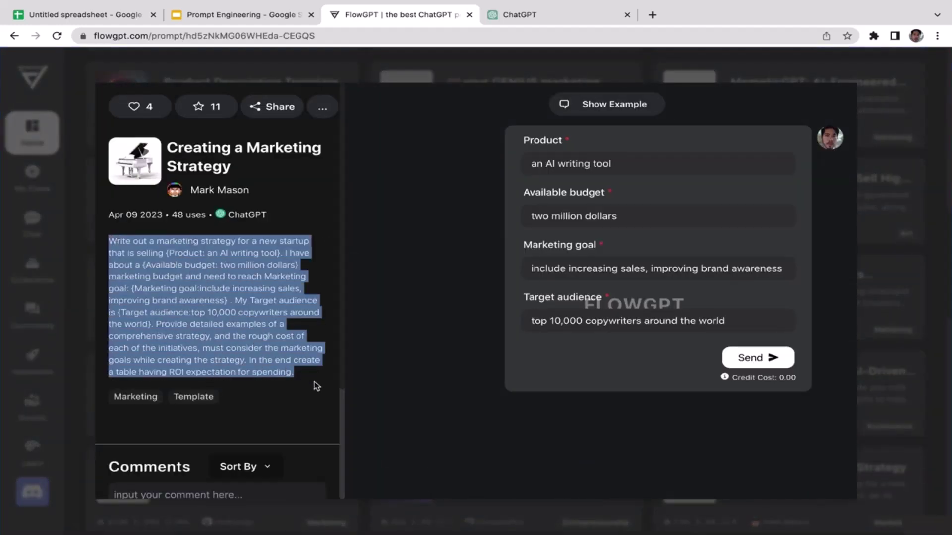
pyautogui.click(282, 322)
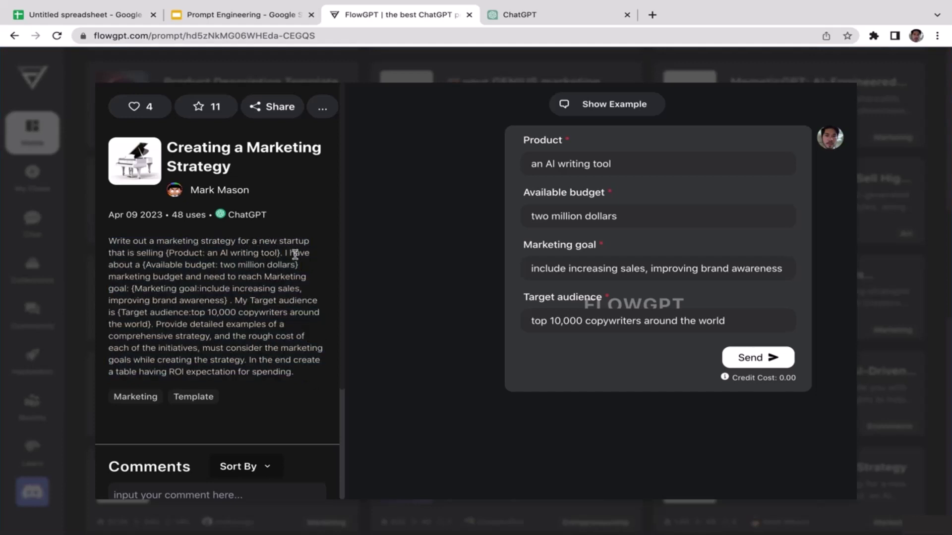
pyautogui.moveTo(110, 253); pyautogui.dragTo(279, 253)
pyautogui.click(167, 253)
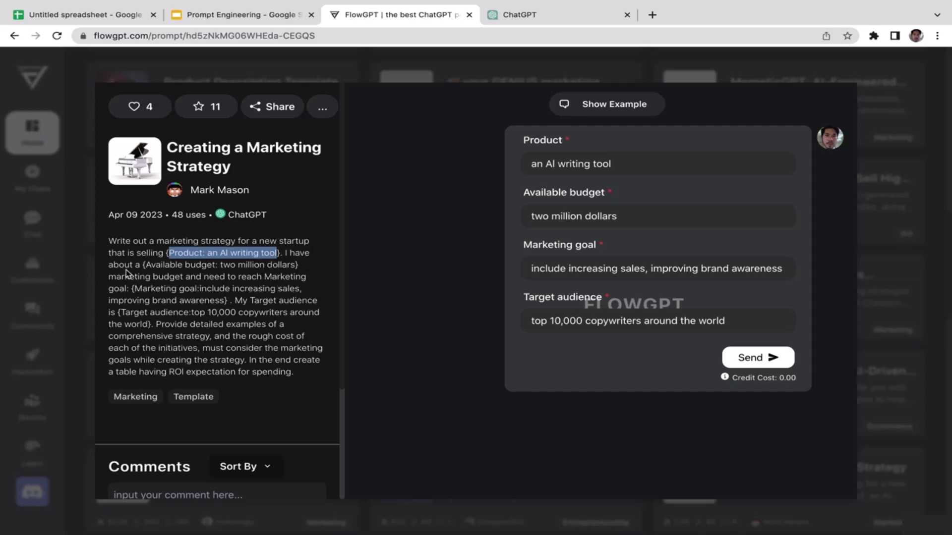
pyautogui.moveTo(143, 265); pyautogui.dragTo(299, 270)
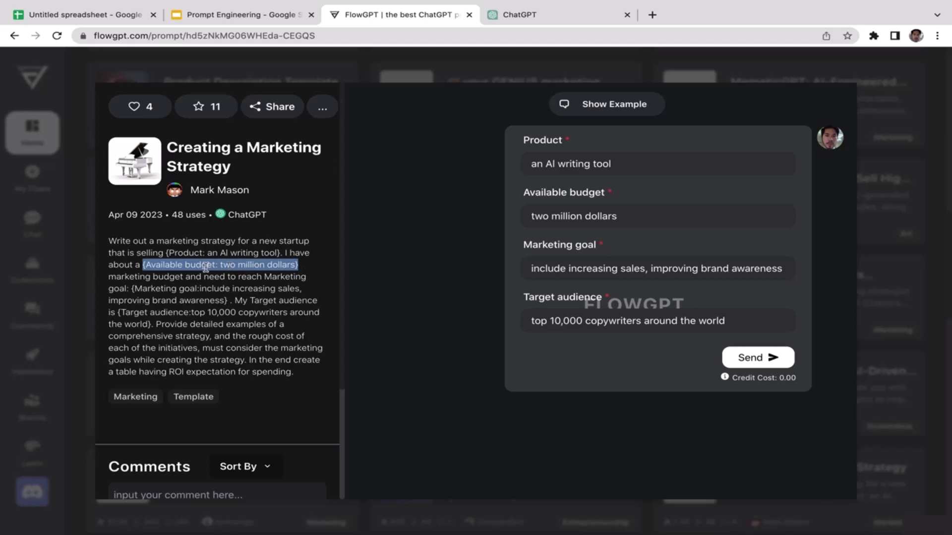
pyautogui.click(279, 296)
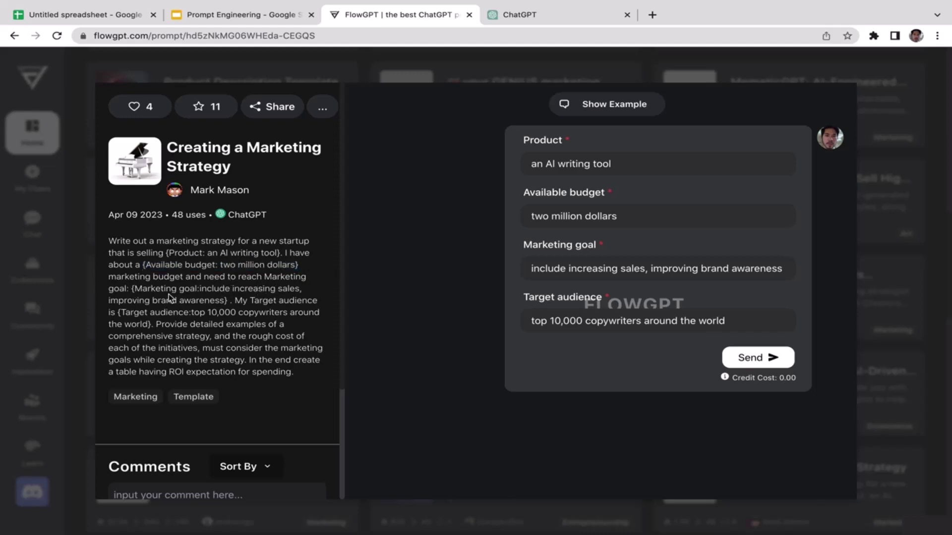
pyautogui.moveTo(132, 289); pyautogui.dragTo(237, 303)
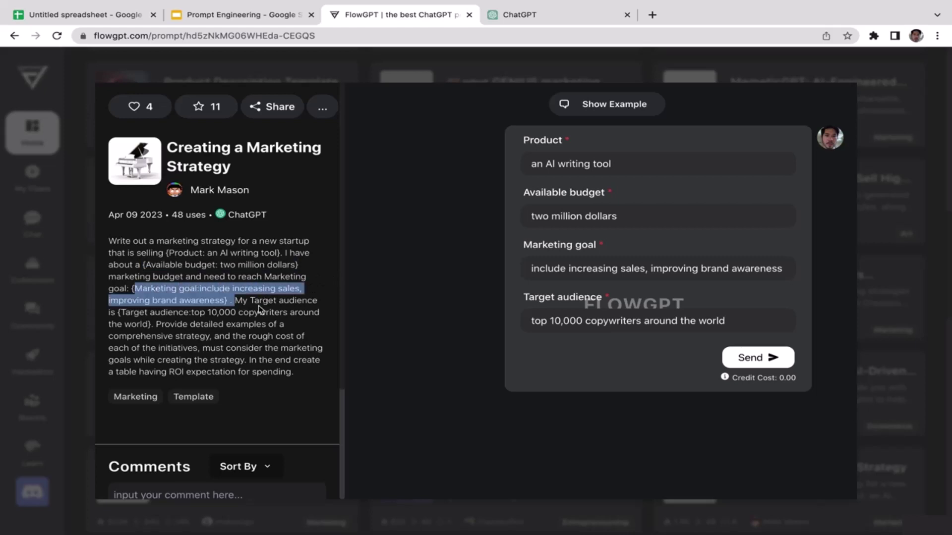
pyautogui.click(261, 312)
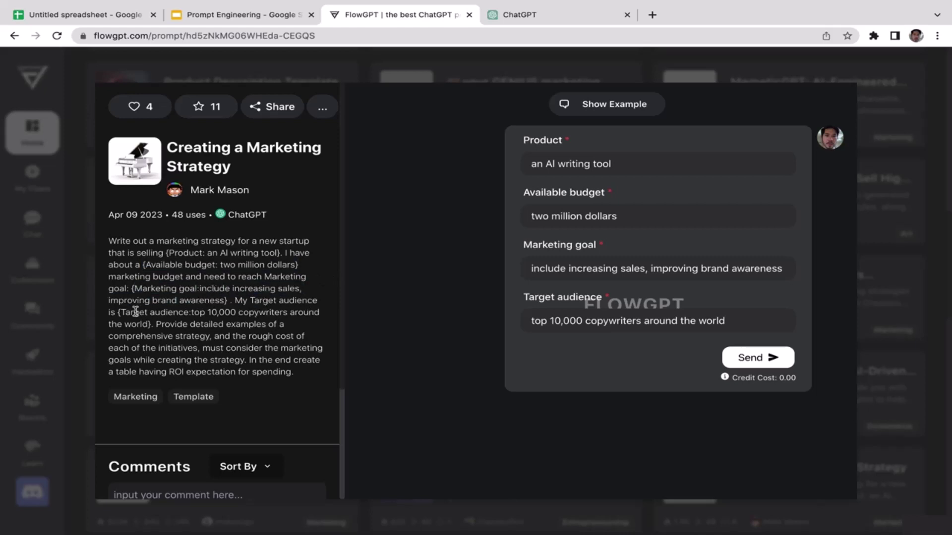
pyautogui.moveTo(227, 301); pyautogui.dragTo(133, 290)
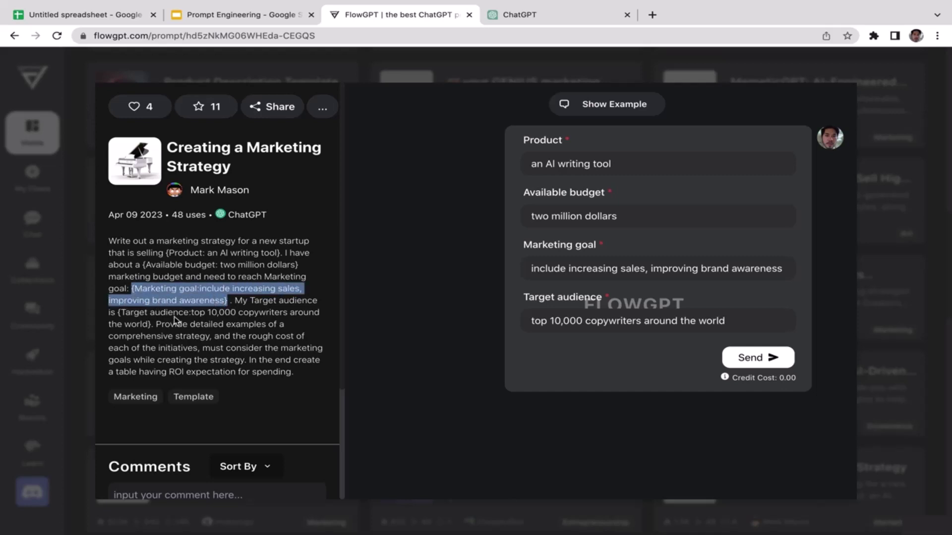
pyautogui.click(191, 320)
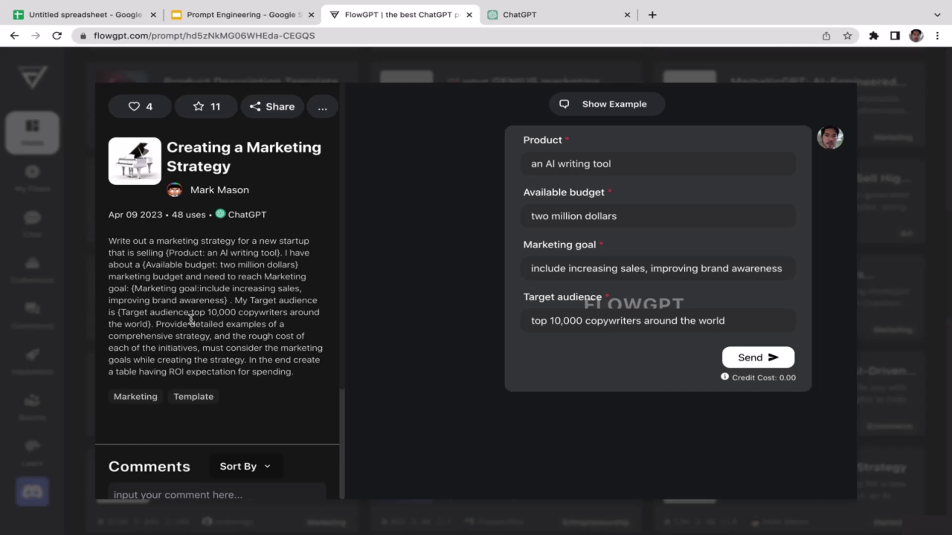
pyautogui.moveTo(125, 312); pyautogui.dragTo(218, 292)
pyautogui.click(217, 293)
# Replace the product in the marketing strategy form with "chocolate bar".
pyautogui.moveTo(625, 161); pyautogui.dragTo(516, 159)
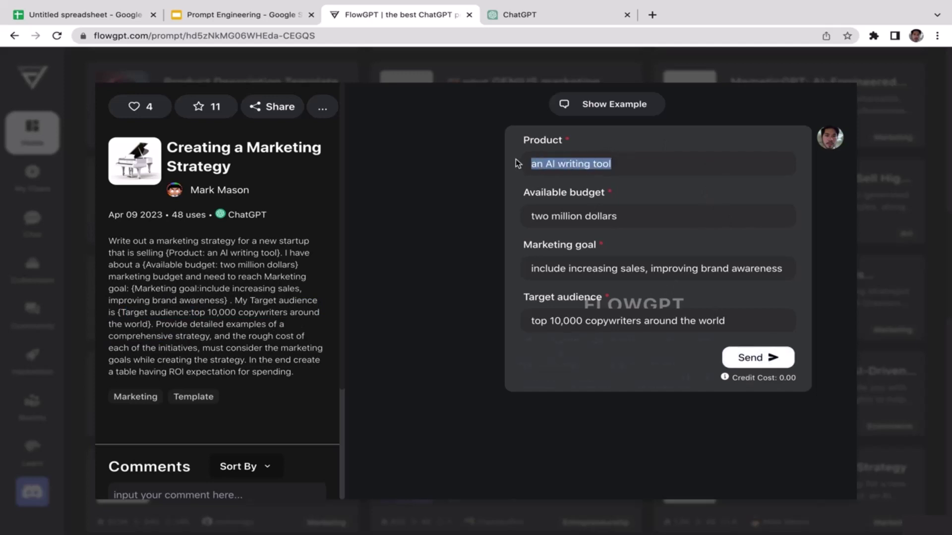
pyautogui.press('BackSpace')
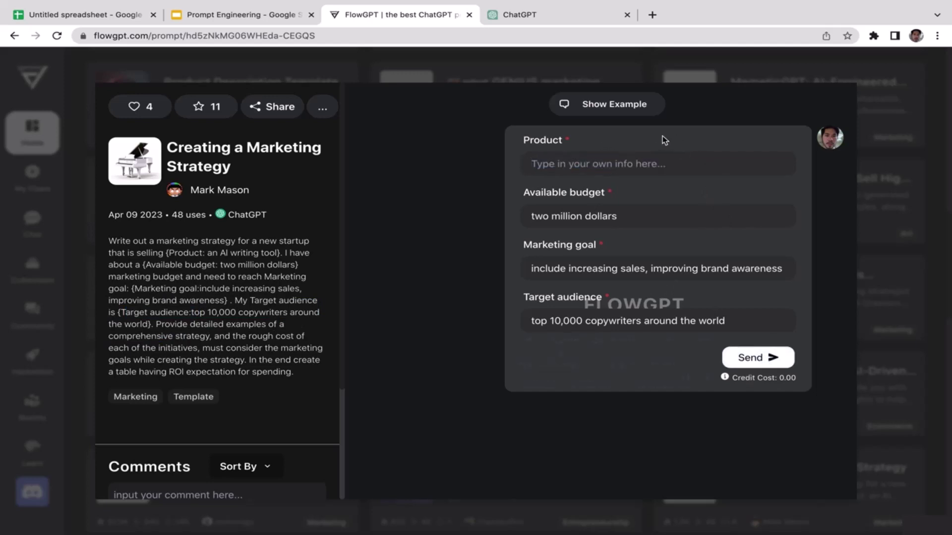
pyautogui.click(584, 166)
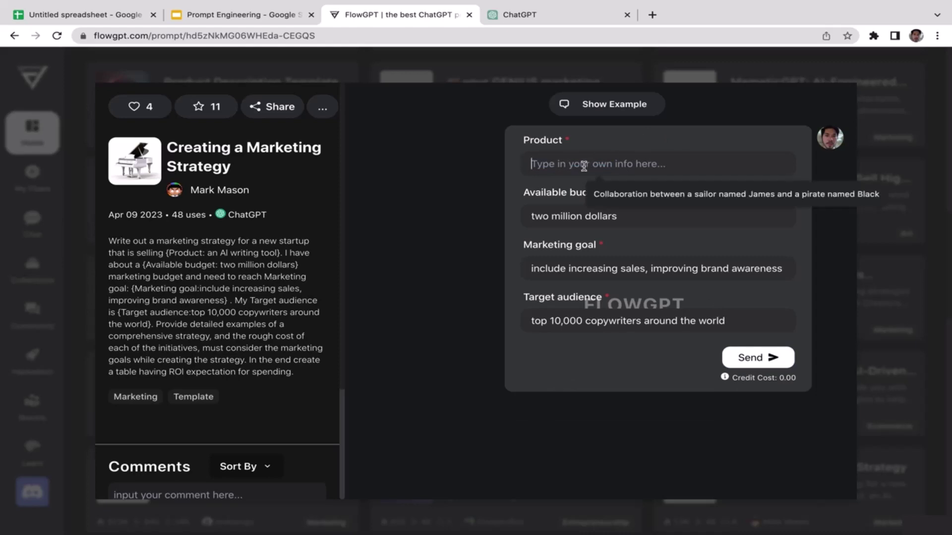
pyautogui.write('ch')
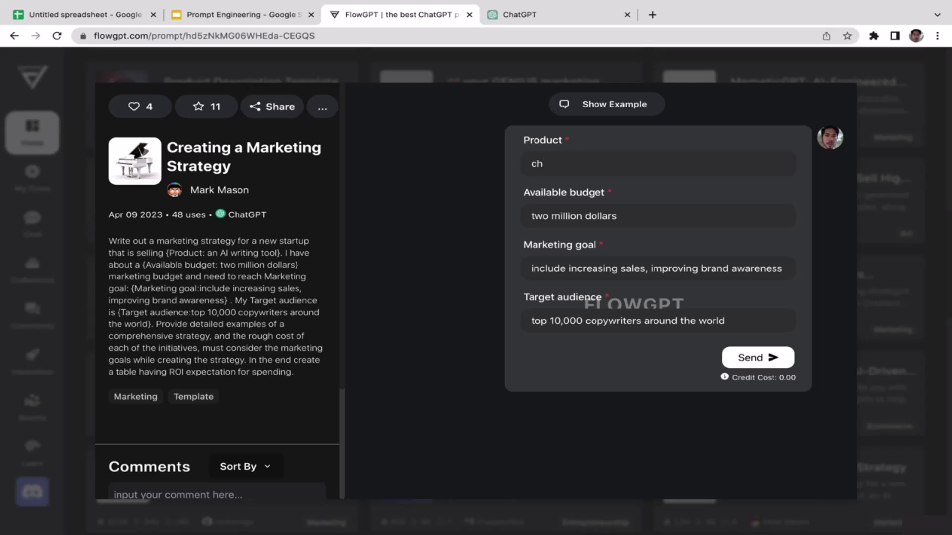
pyautogui.write('ocolate bar')
# Clear the available budget and set it to 5000.
pyautogui.moveTo(634, 217); pyautogui.dragTo(468, 219)
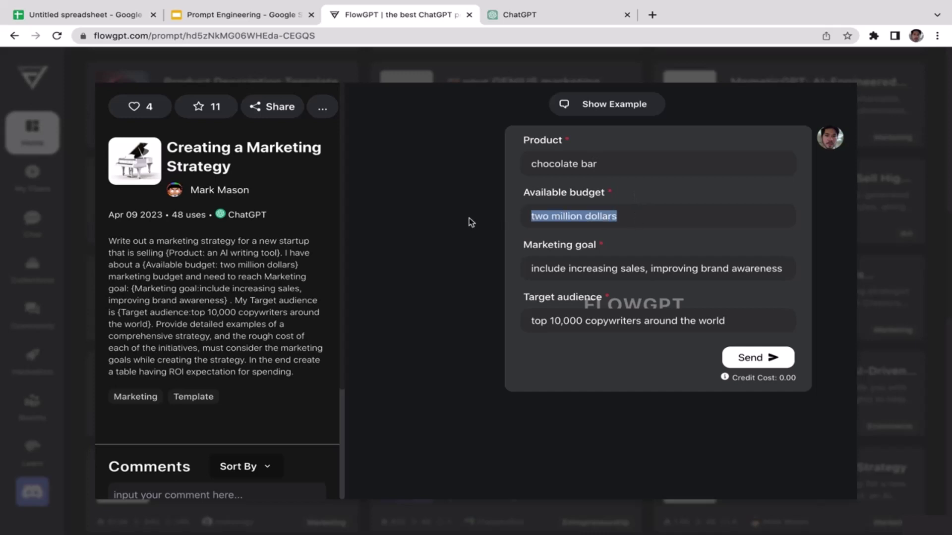
pyautogui.click(640, 220)
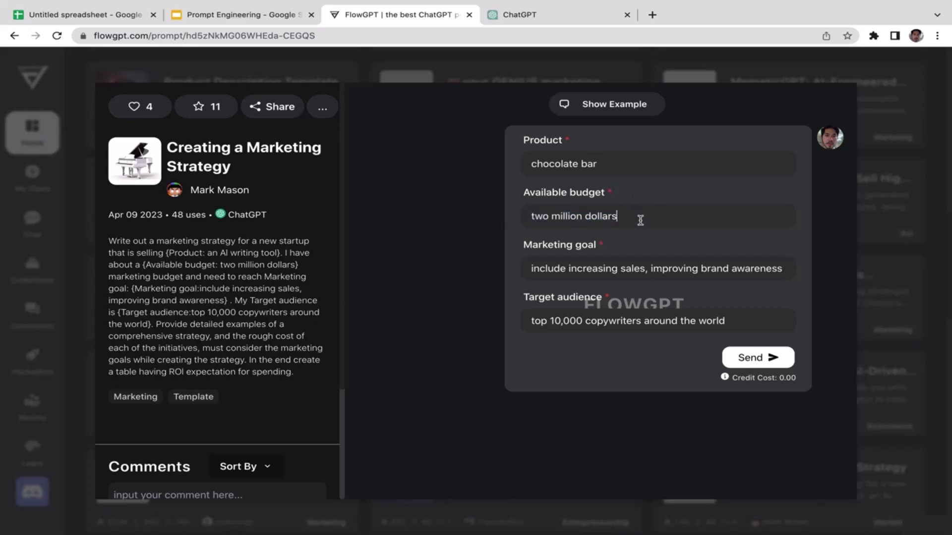
pyautogui.press('BackSpace')
pyautogui.press('BackSpace')
pyautogui.press('BackSpace')
pyautogui.press('BackSpace')
pyautogui.press('BackSpace')
pyautogui.press('BackSpace')
pyautogui.press('BackSpace')
pyautogui.press('BackSpace')
pyautogui.press('BackSpace')
pyautogui.press('BackSpace')
pyautogui.press('BackSpace')
pyautogui.press('BackSpace')
pyautogui.press('BackSpace')
pyautogui.press('BackSpace')
pyautogui.press('BackSpace')
pyautogui.press('BackSpace')
pyautogui.press('BackSpace')
pyautogui.press('BackSpace')
pyautogui.press('BackSpace')
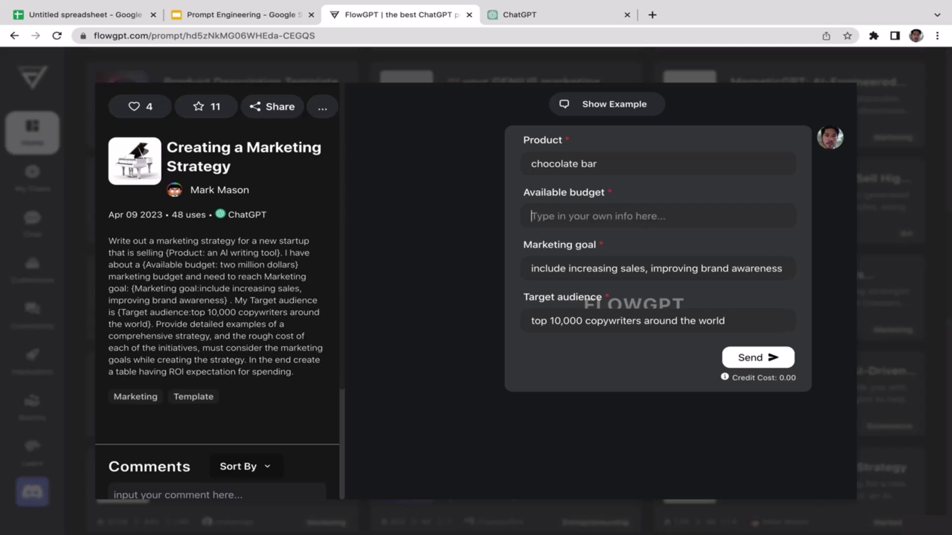
pyautogui.write('5000')
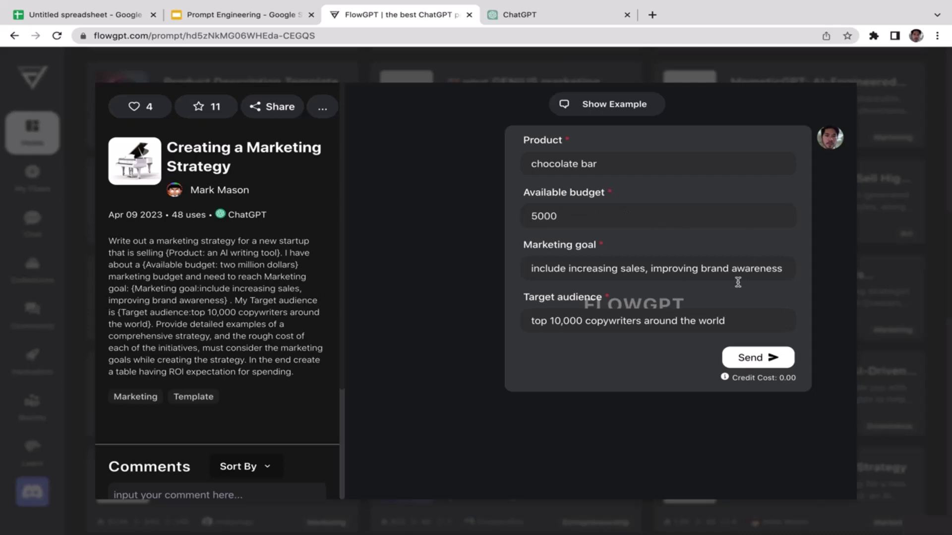
# Change the available budget to 1000.
pyautogui.moveTo(784, 270); pyautogui.dragTo(764, 270)
pyautogui.moveTo(559, 218); pyautogui.dragTo(513, 222)
pyautogui.press('BackSpace')
pyautogui.write('1000')
# Remove the brand awareness part and the leading word from the marketing goal, leaving "ncreasing sales,".
pyautogui.moveTo(648, 272); pyautogui.dragTo(849, 275)
pyautogui.press('BackSpace')
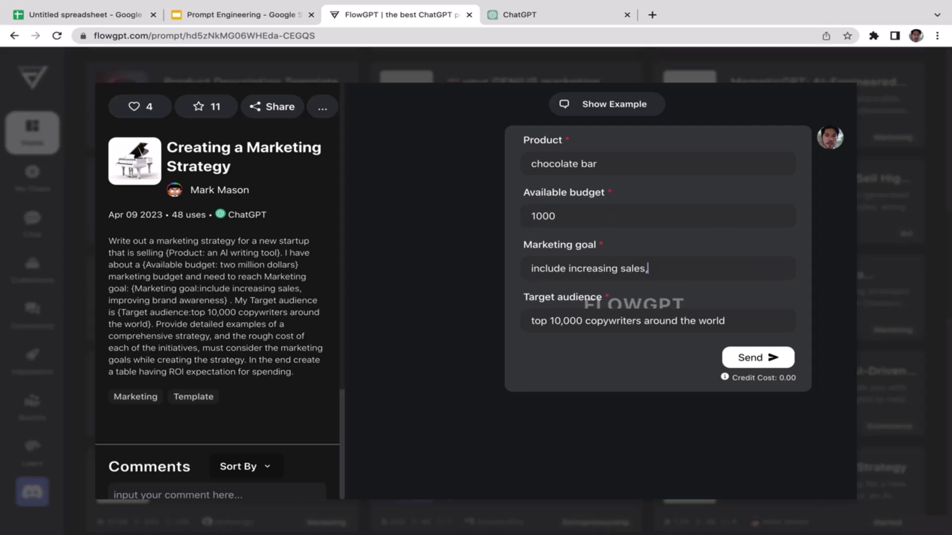
pyautogui.moveTo(570, 273); pyautogui.dragTo(502, 273)
pyautogui.press('BackSpace')
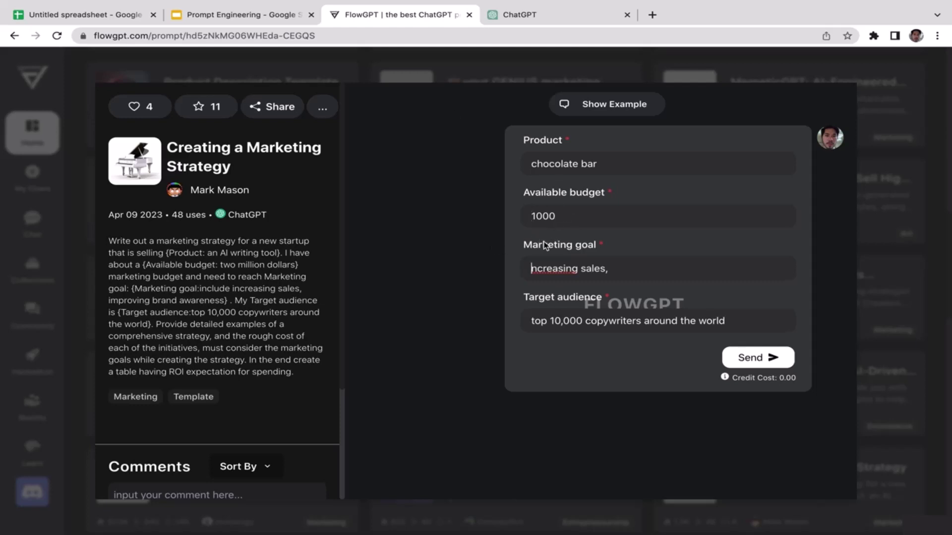
# Change the target audience to "top 15,000 chocolate lovers" and send the completed prompt.
pyautogui.click(559, 323)
pyautogui.press('BackSpace')
pyautogui.write('5')
pyautogui.moveTo(735, 321); pyautogui.dragTo(587, 322)
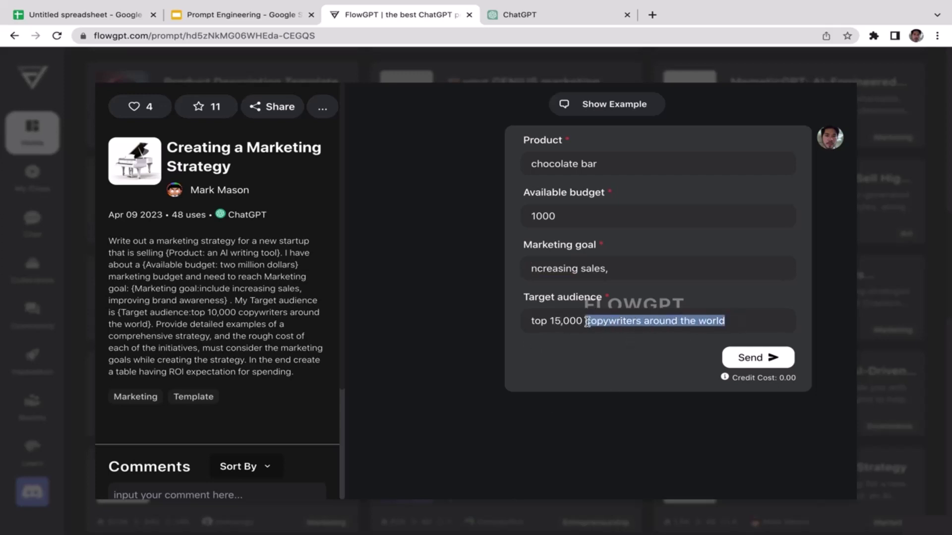
pyautogui.press('BackSpace')
pyautogui.write('chocolate lovers')
pyautogui.click(752, 358)
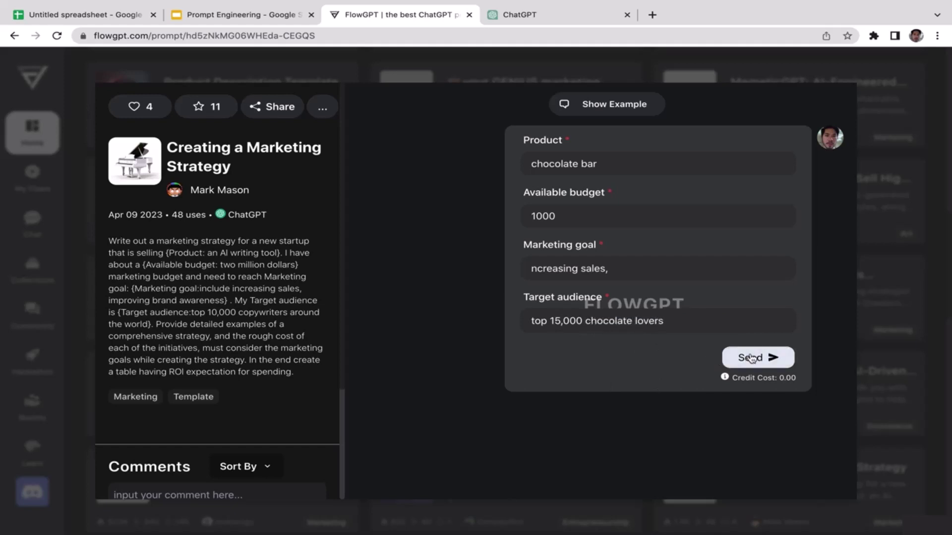
pyautogui.click(763, 362)
pyautogui.click(765, 366)
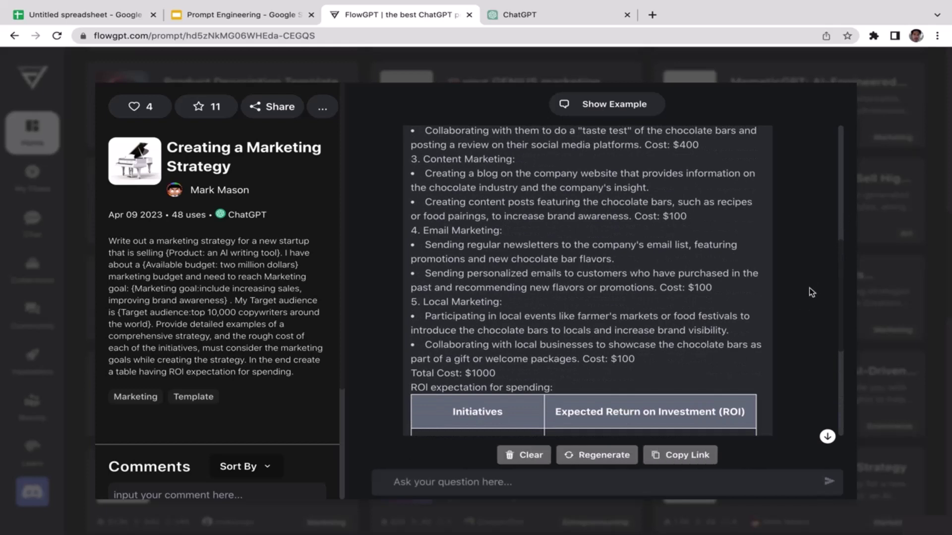
# Review the generated chocolate bar marketing strategy, its initiative costs and the ROI table, and close the prompt.
pyautogui.scroll(-5, 814, 288)
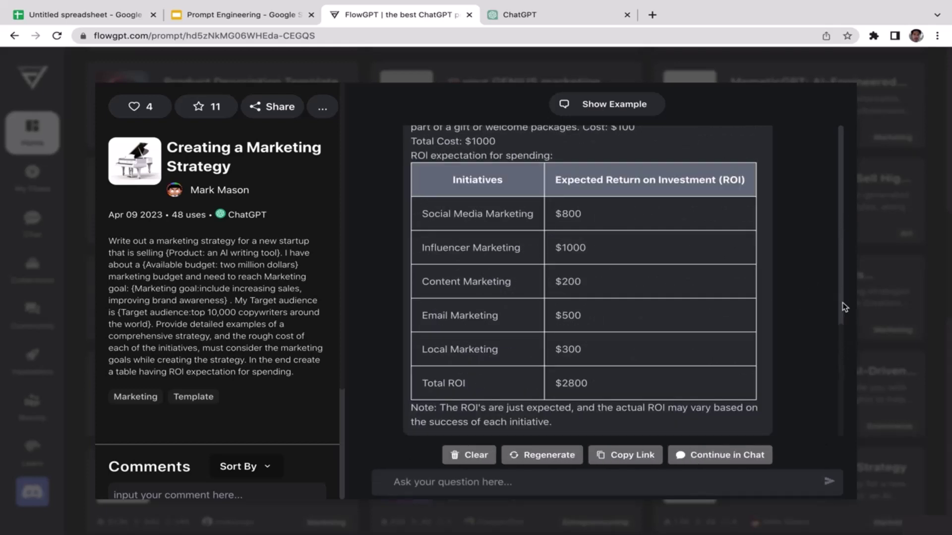
pyautogui.scroll(5, 840, 307)
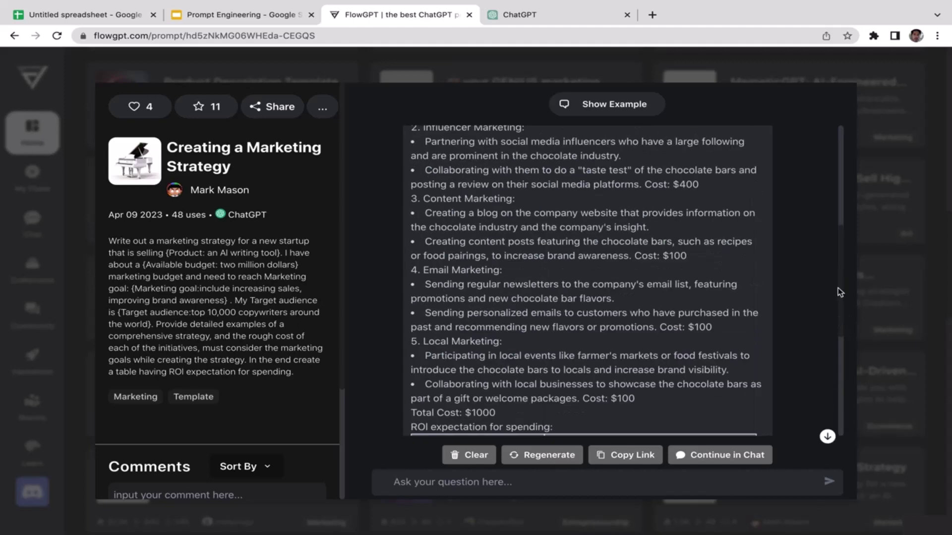
pyautogui.scroll(4, 841, 248)
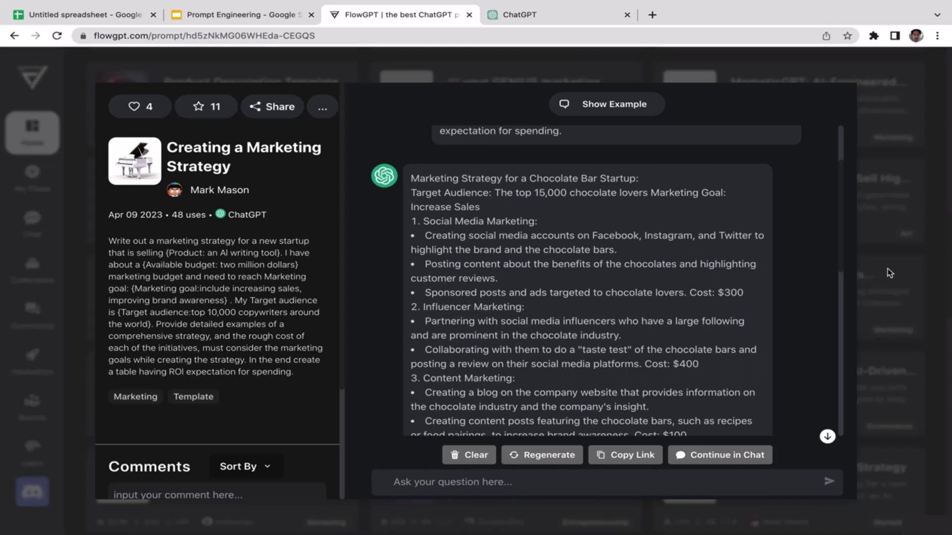
pyautogui.scroll(-4, 842, 251)
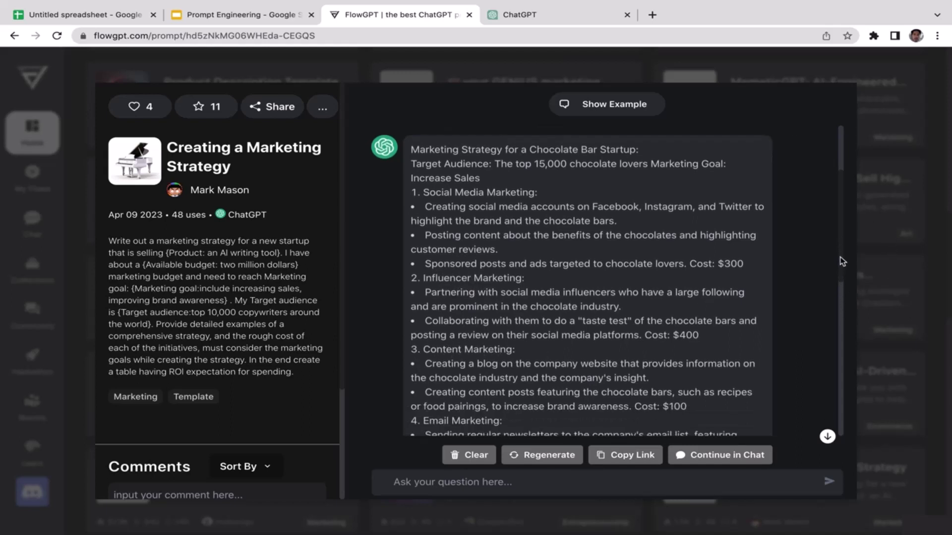
pyautogui.scroll(-2, 825, 315)
pyautogui.scroll(-1, 820, 343)
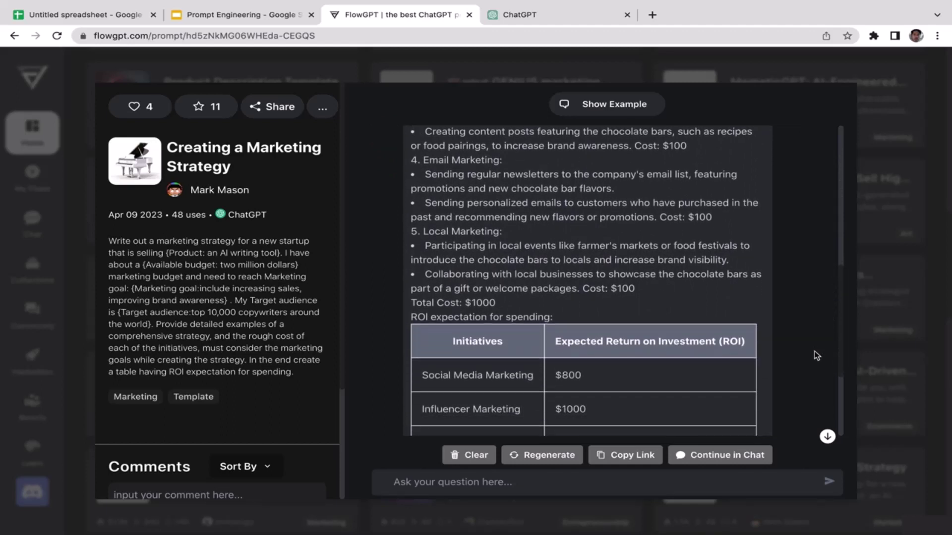
pyautogui.scroll(-4, 814, 356)
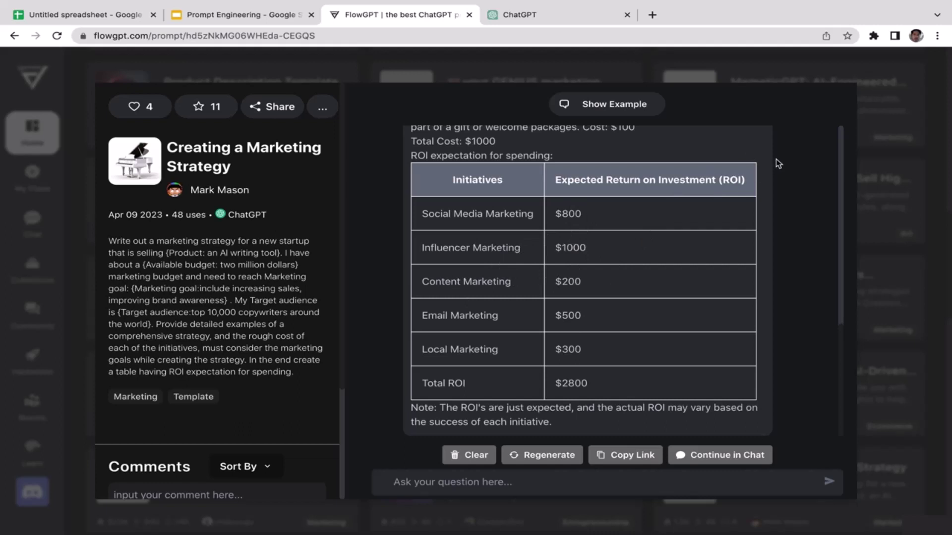
pyautogui.scroll(2, 839, 355)
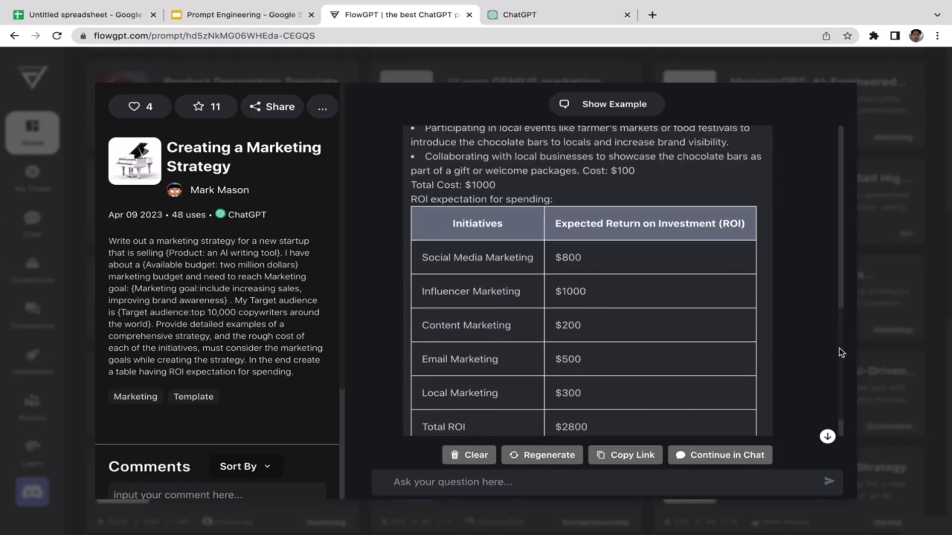
pyautogui.scroll(2, 841, 358)
pyautogui.scroll(2, 839, 319)
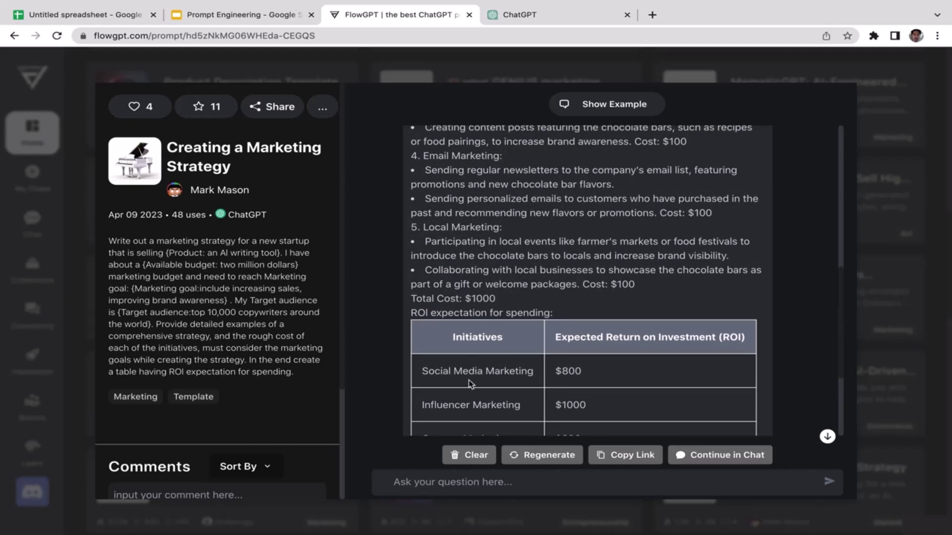
pyautogui.scroll(5, 841, 270)
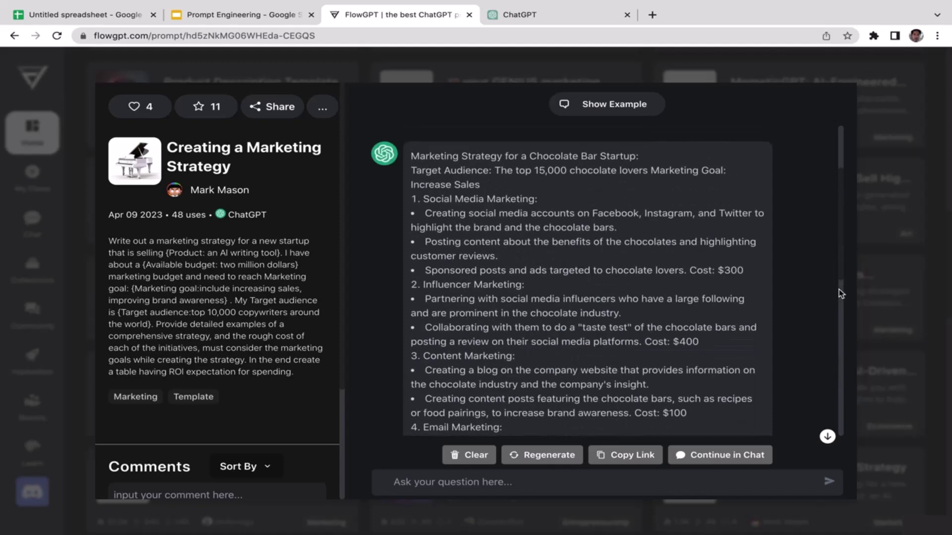
pyautogui.moveTo(833, 221)
pyautogui.mouseDown()
pyautogui.moveTo(832, 269)
pyautogui.moveTo(841, 222)
pyautogui.mouseUp()
pyautogui.scroll(-10, 839, 335)
pyautogui.scroll(5, 860, 317)
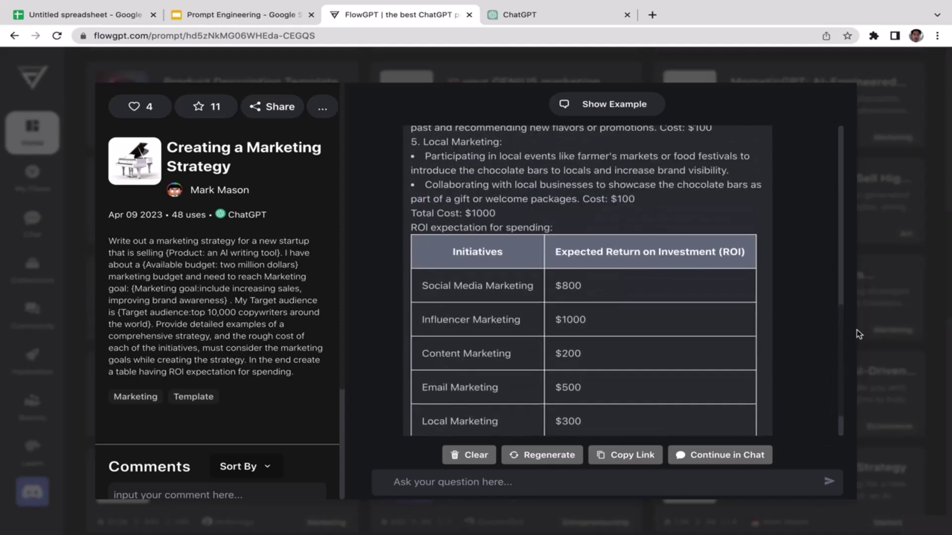
pyautogui.scroll(-3, 858, 316)
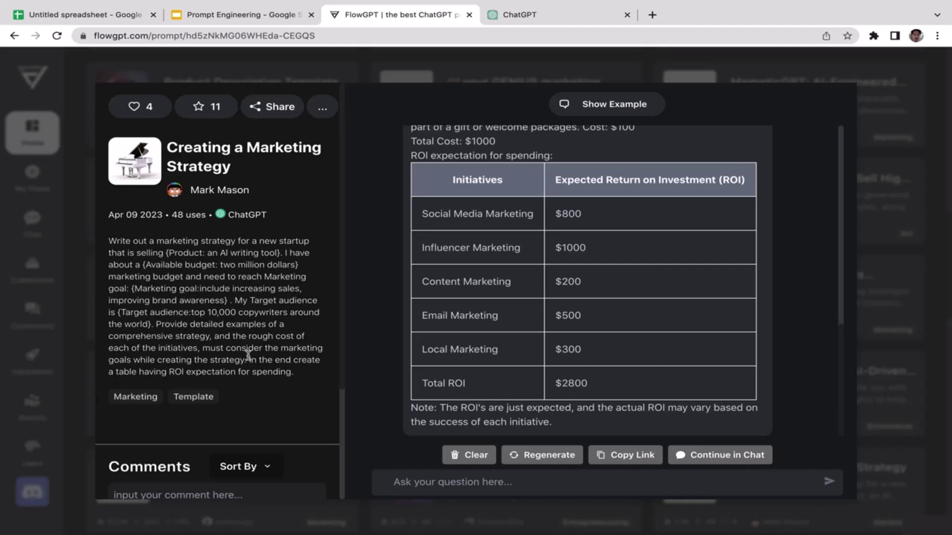
pyautogui.click(929, 170)
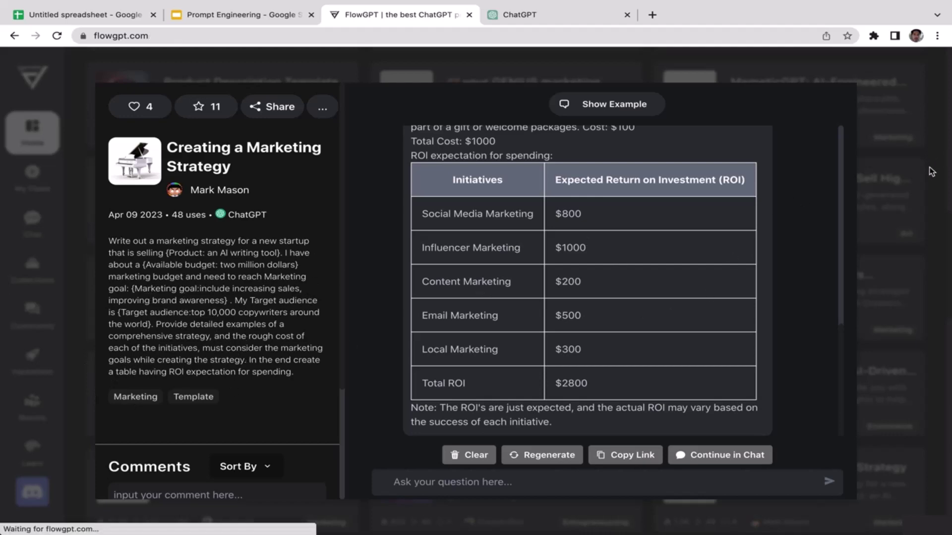